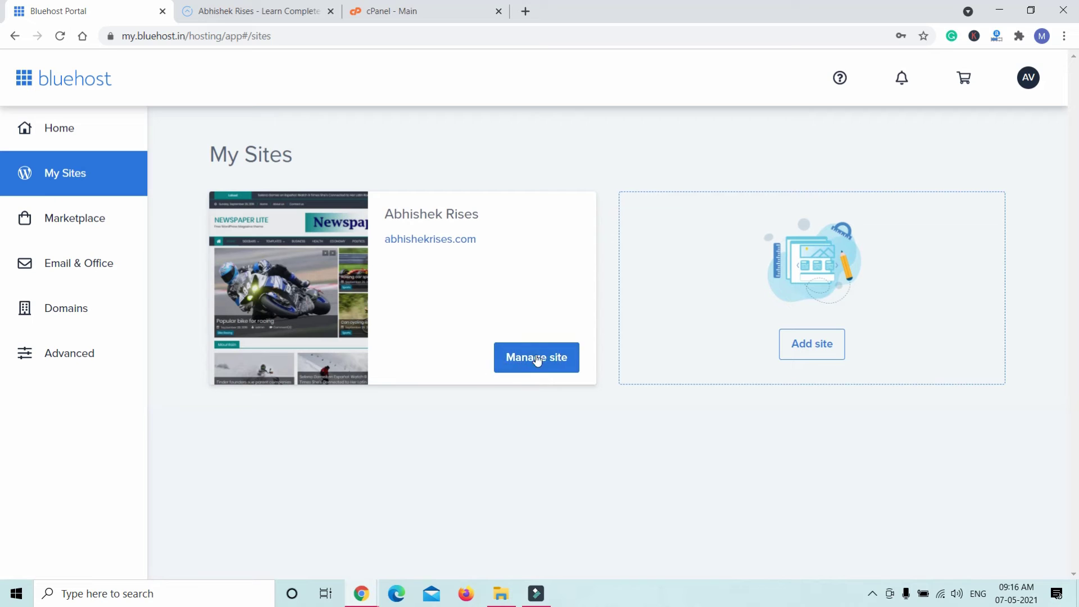
- Open the management page of the existing WordPress site, and view the live website and its cPanel
click(528, 367)
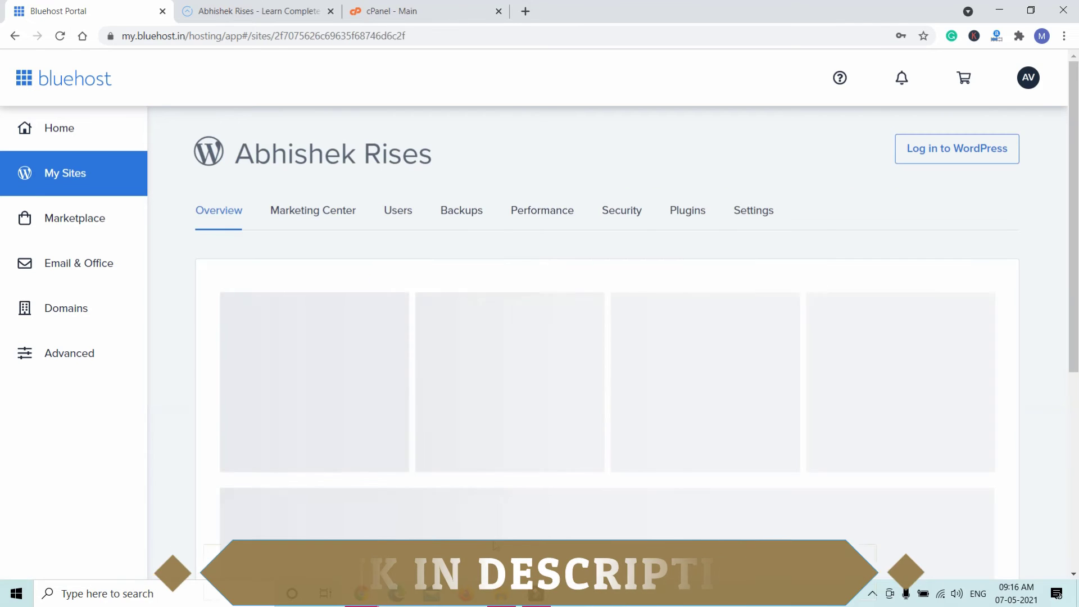
click(216, 8)
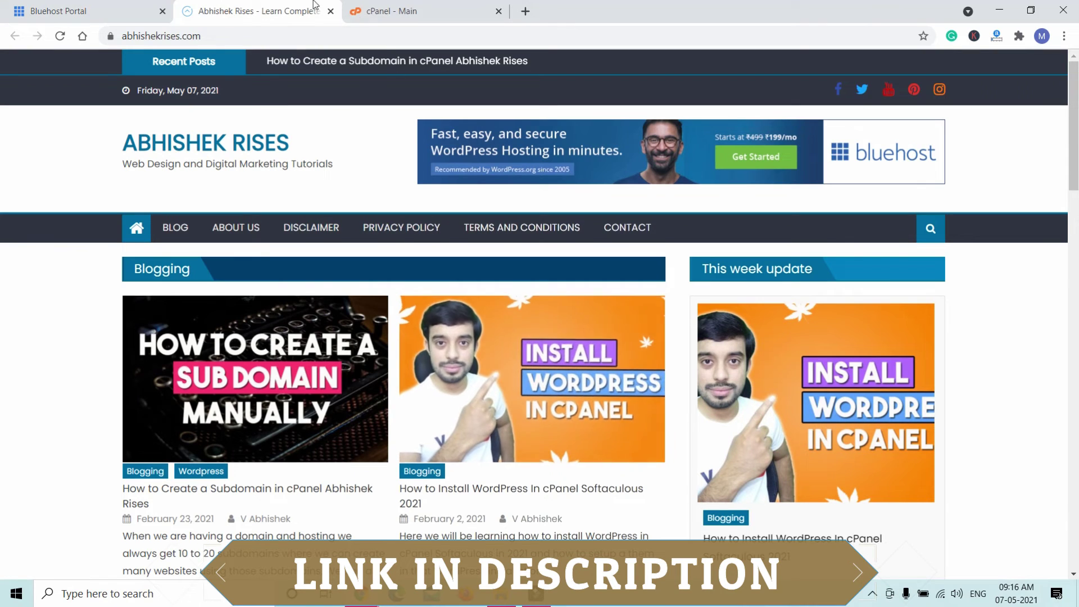
click(382, 10)
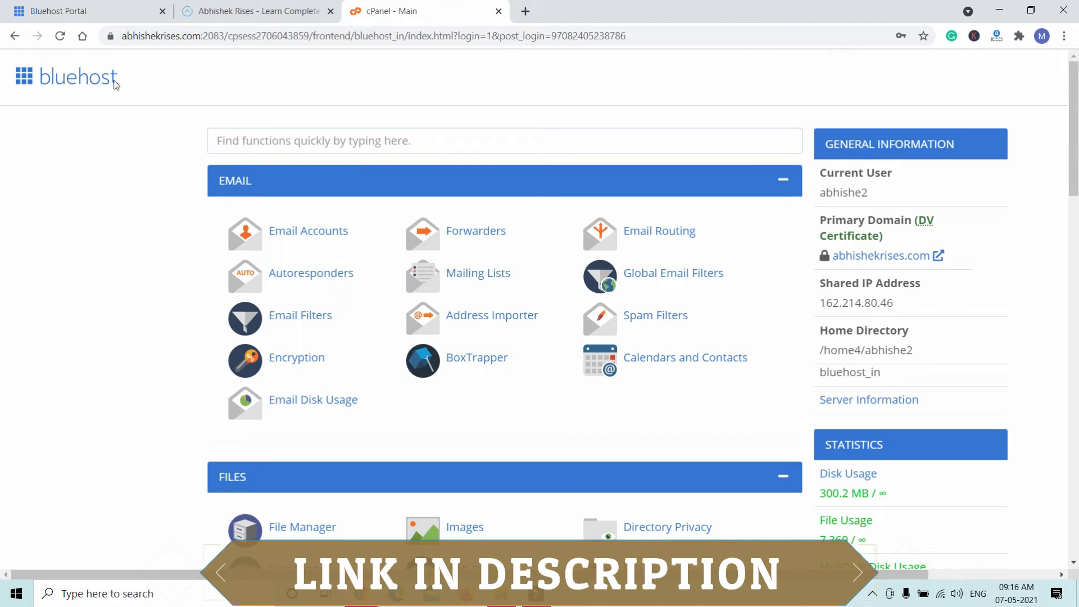
- Examine the cPanel statistics for disk, file, MySQL and PostgreSQL usage and their limits
scroll(502, 274, down, 6)
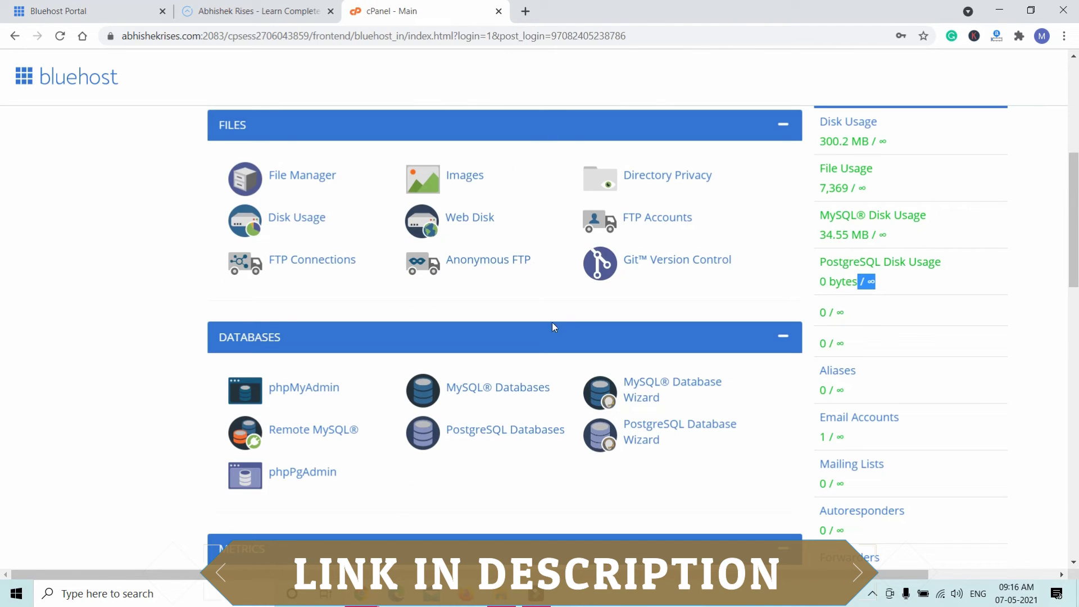
drag(874, 140, 885, 140)
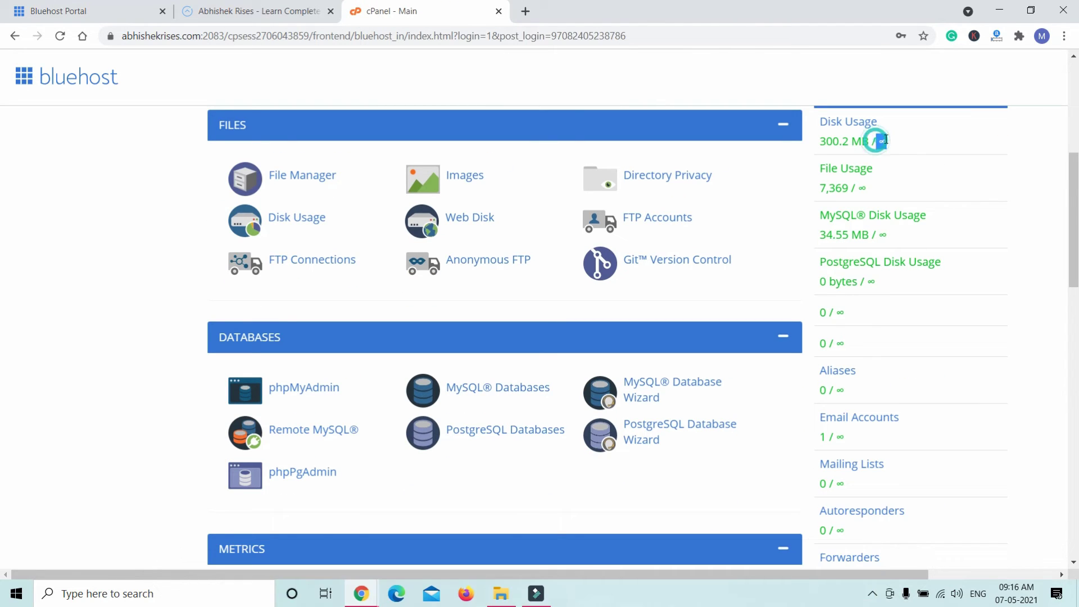
drag(858, 188, 866, 188)
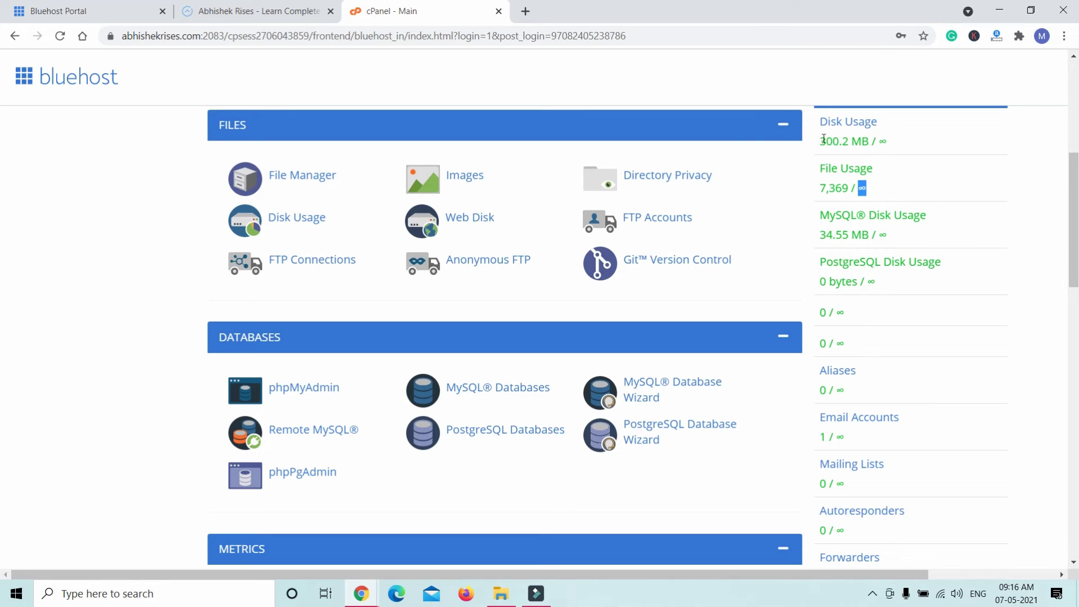
drag(820, 188, 851, 189)
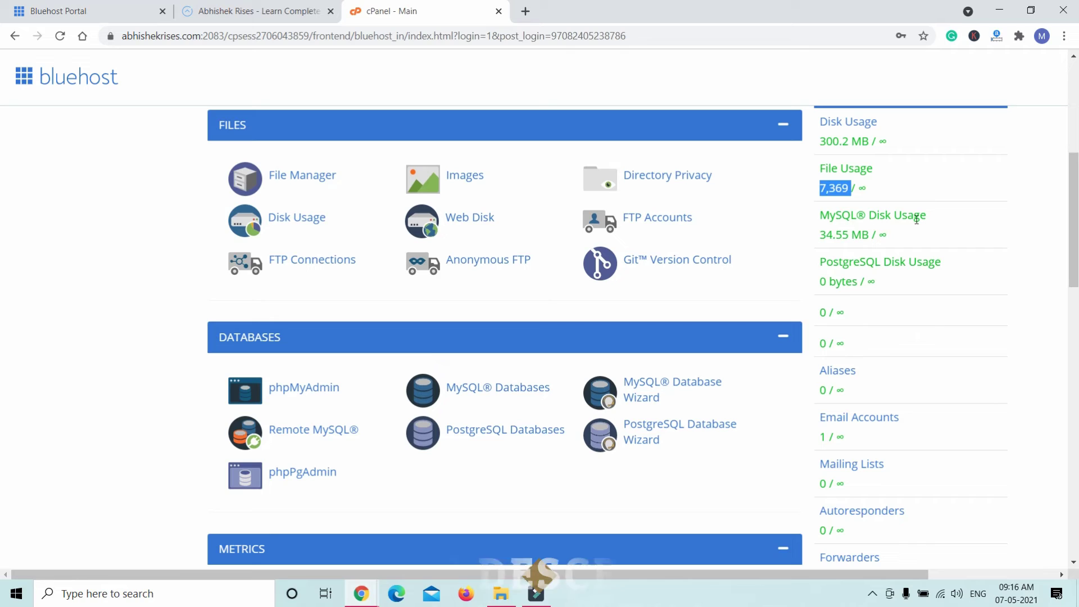
click(889, 242)
double_click(840, 312)
double_click(840, 343)
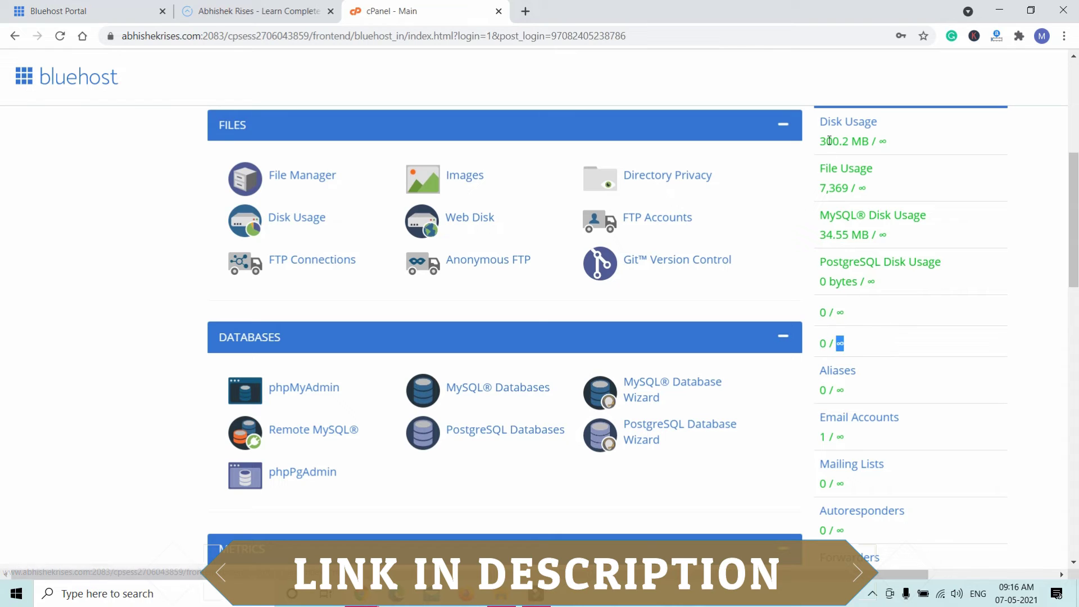
scroll(849, 315, down, 8)
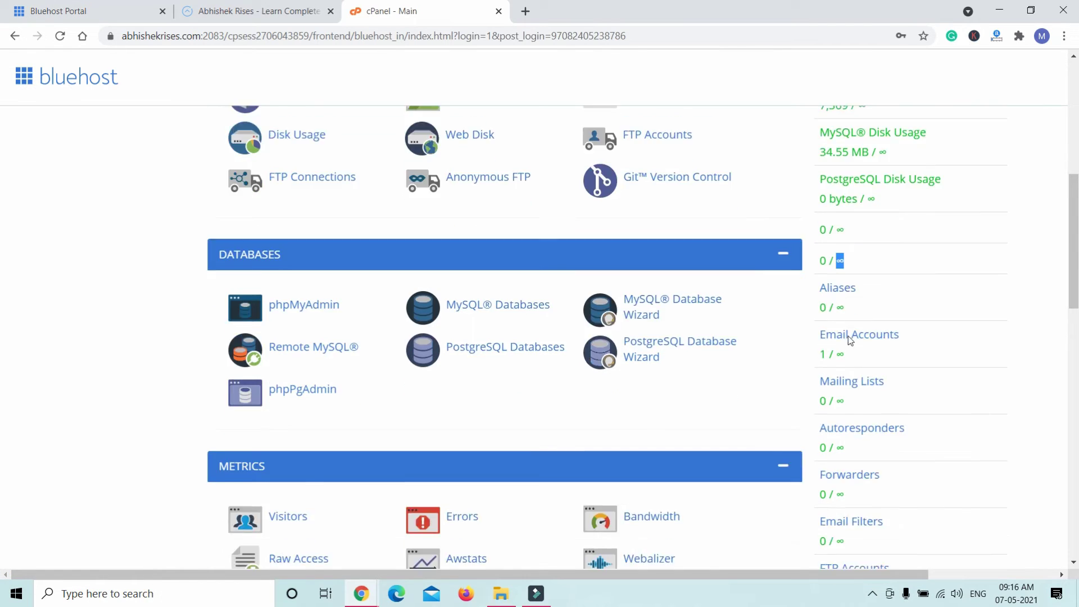
scroll(877, 222, up, 8)
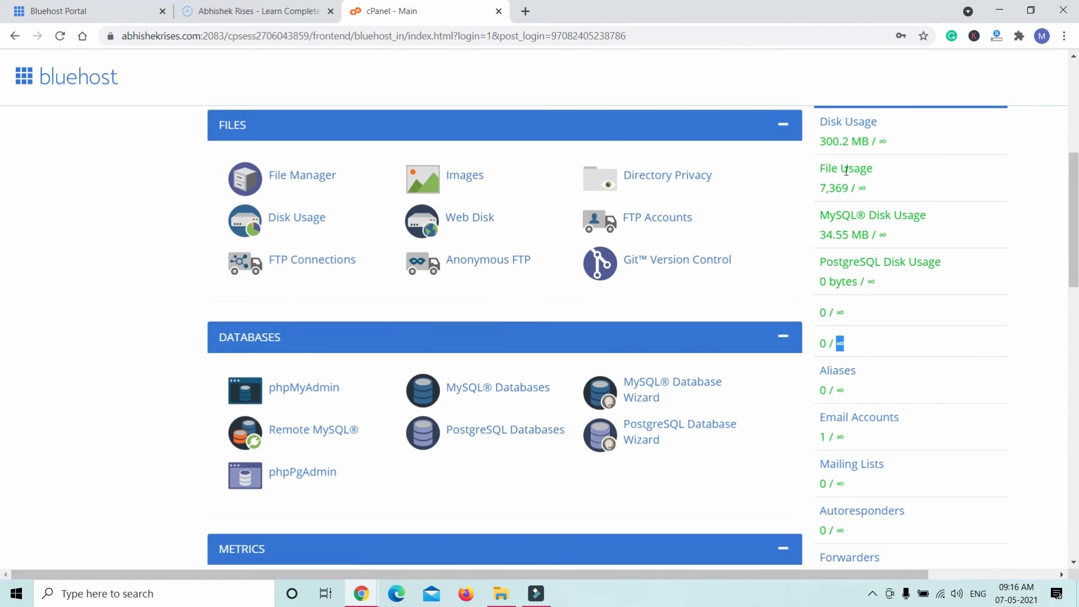
double_click(880, 141)
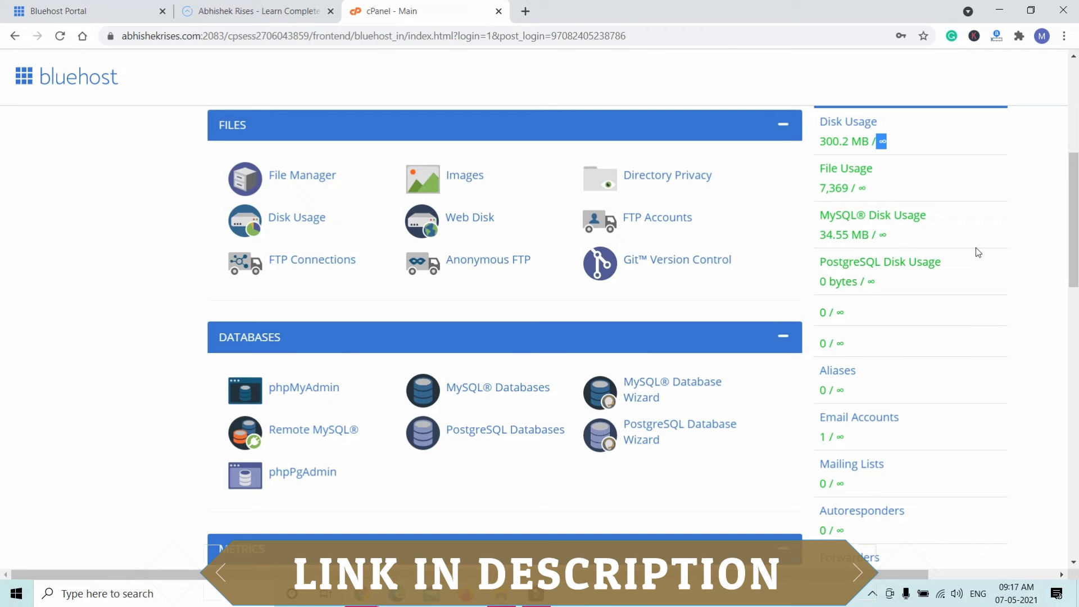
scroll(376, 140, up, 6)
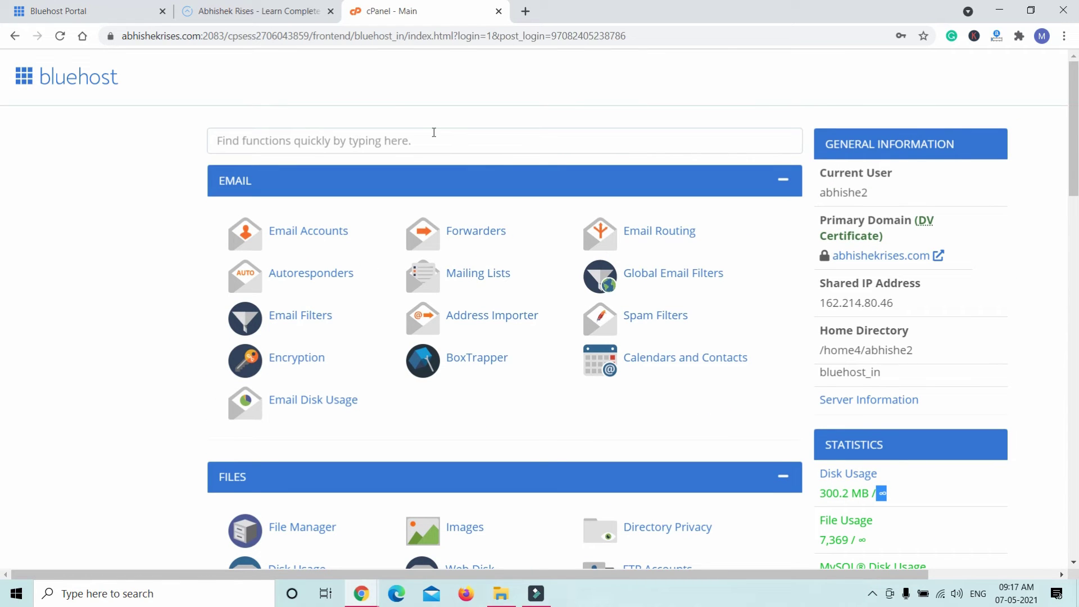
- Return to the Bluehost portal and review the site's Performance page, including Cloudflare and its CDN caching controls
click(293, 8)
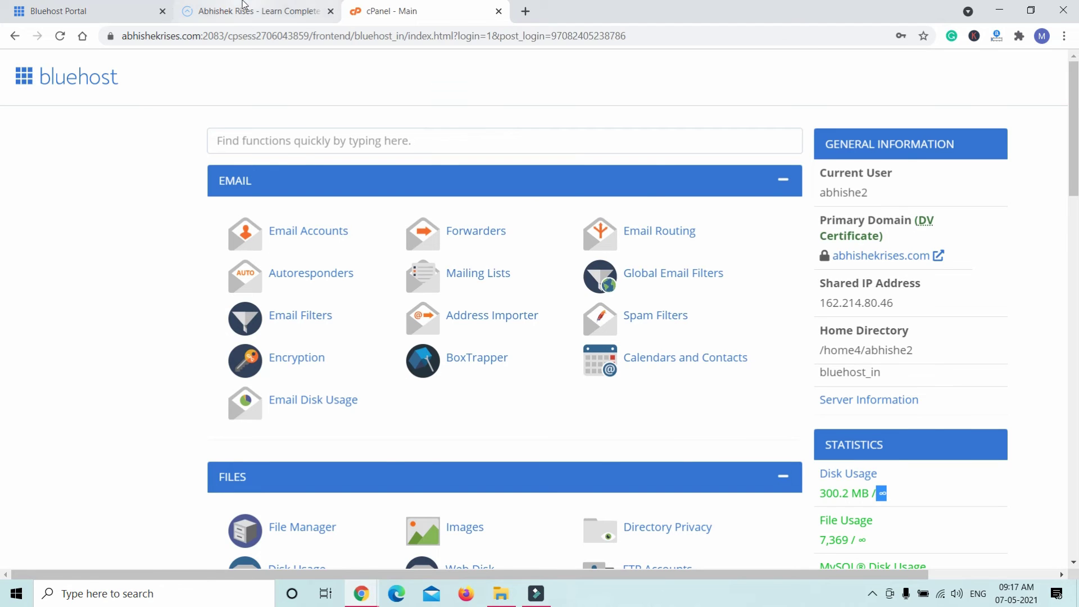
click(135, 12)
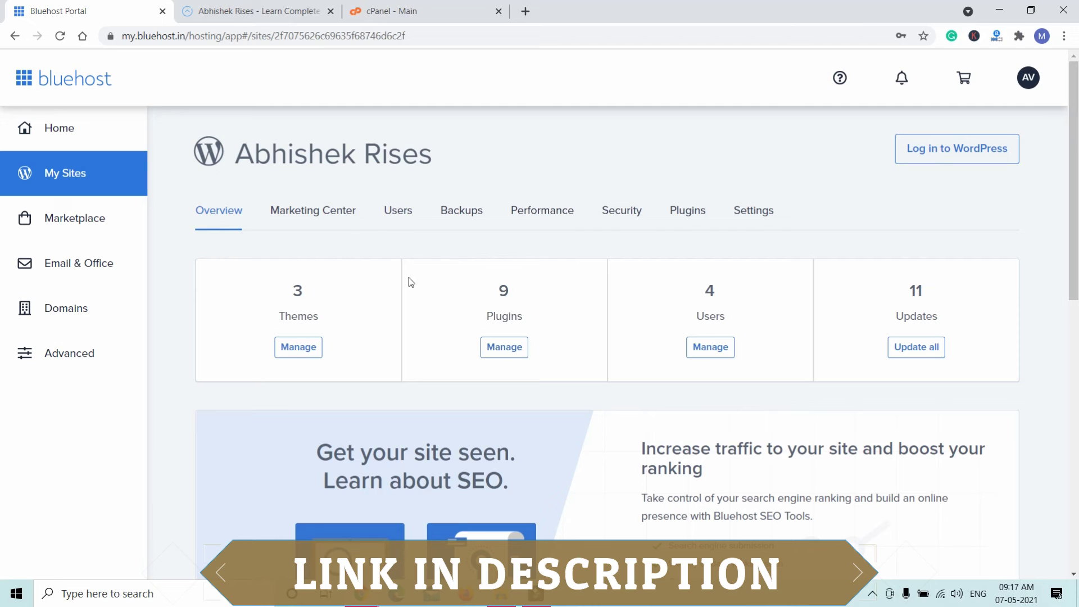
click(534, 213)
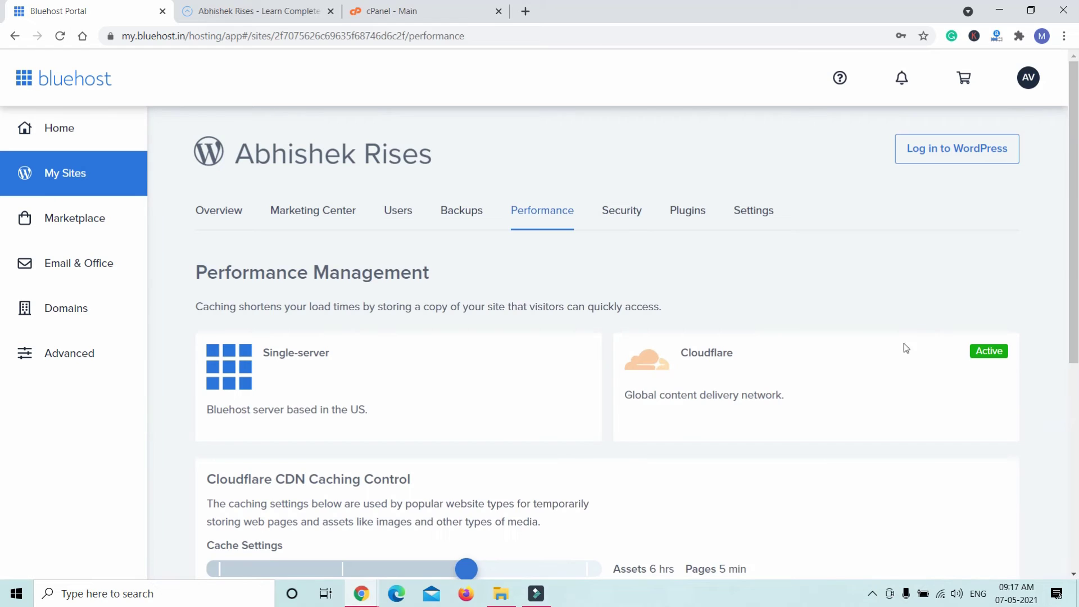
drag(686, 351, 778, 356)
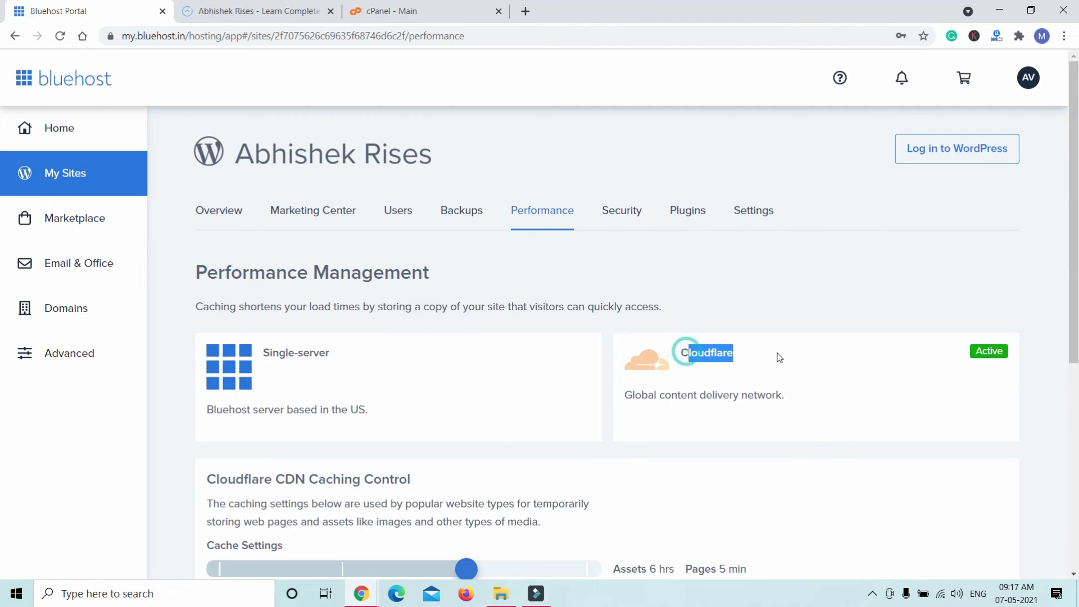
scroll(986, 362, down, 2)
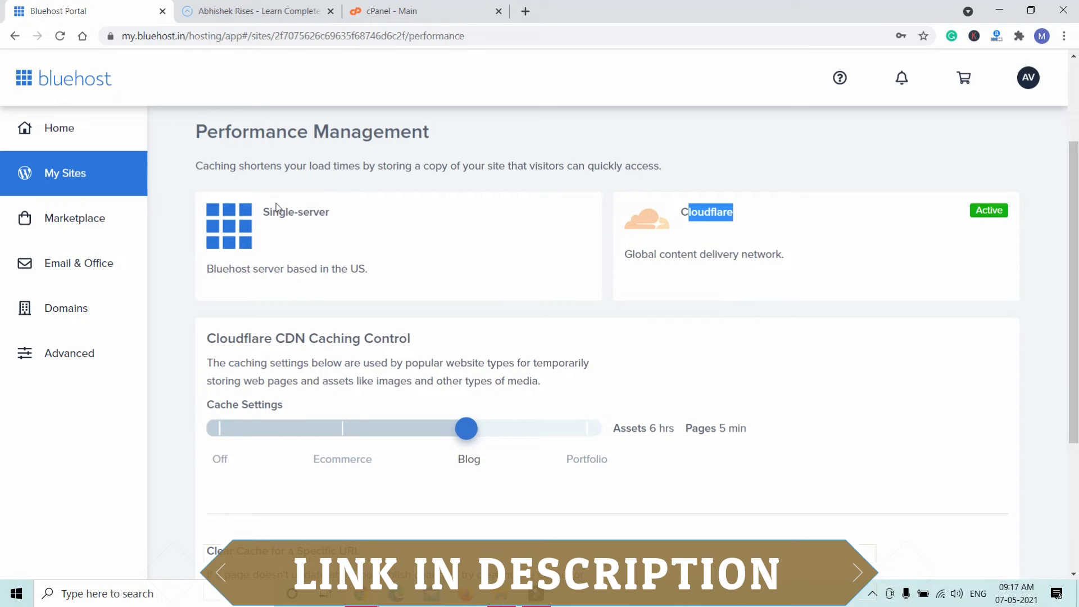
click(880, 236)
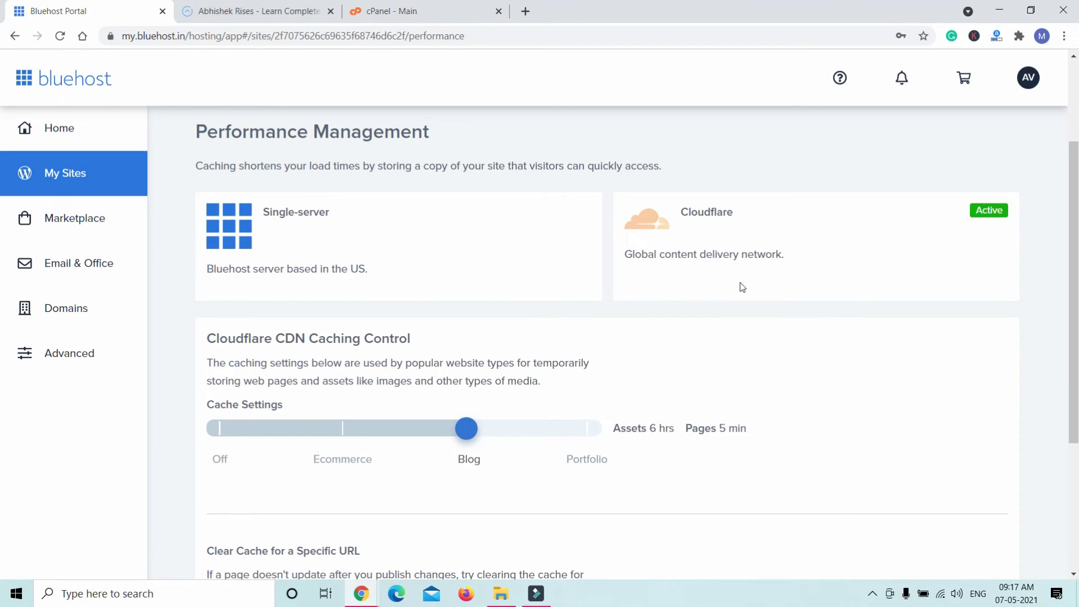
scroll(711, 296, down, 4)
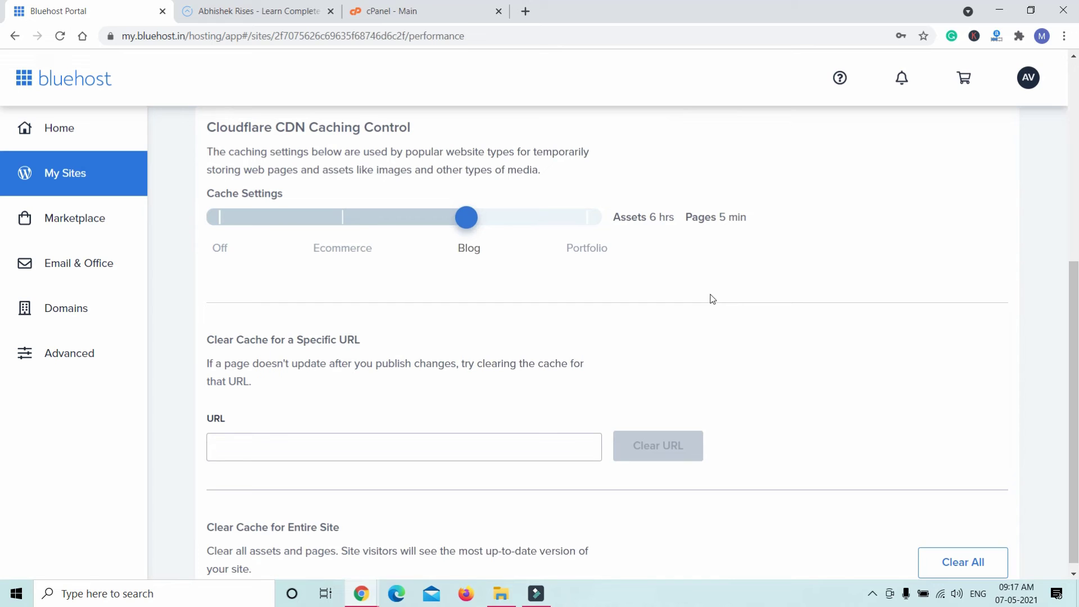
scroll(712, 319, up, 5)
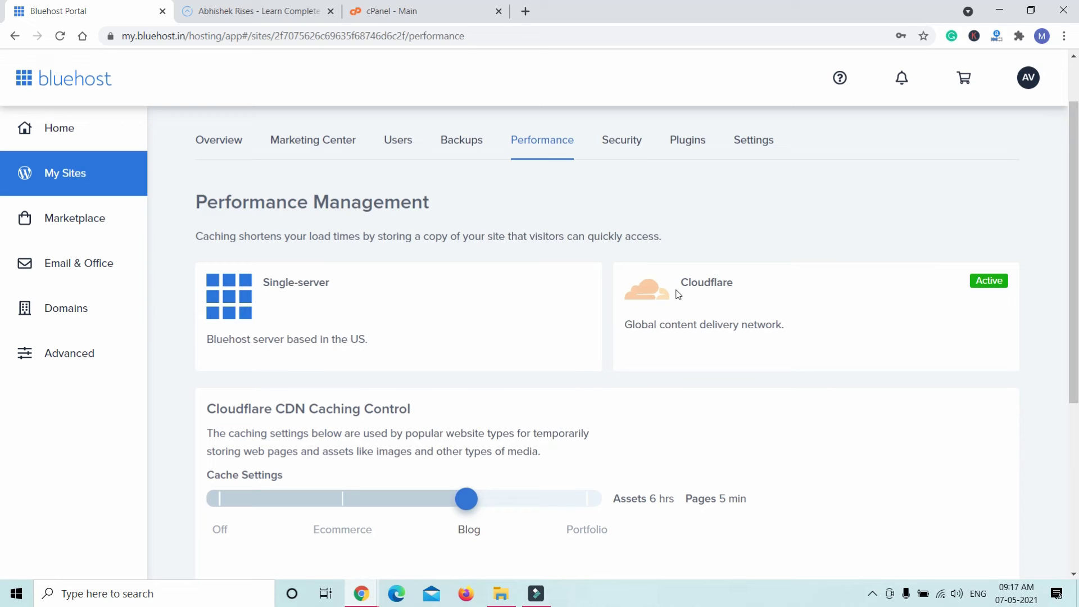
- Review the site's installed plugins and its security options
click(693, 144)
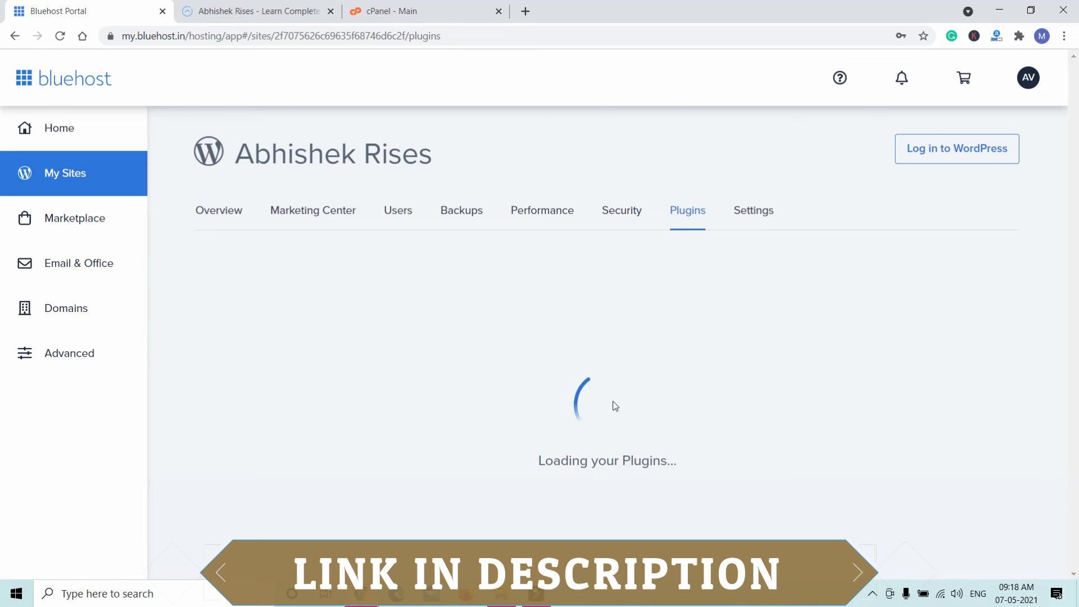
scroll(972, 365, down, 1)
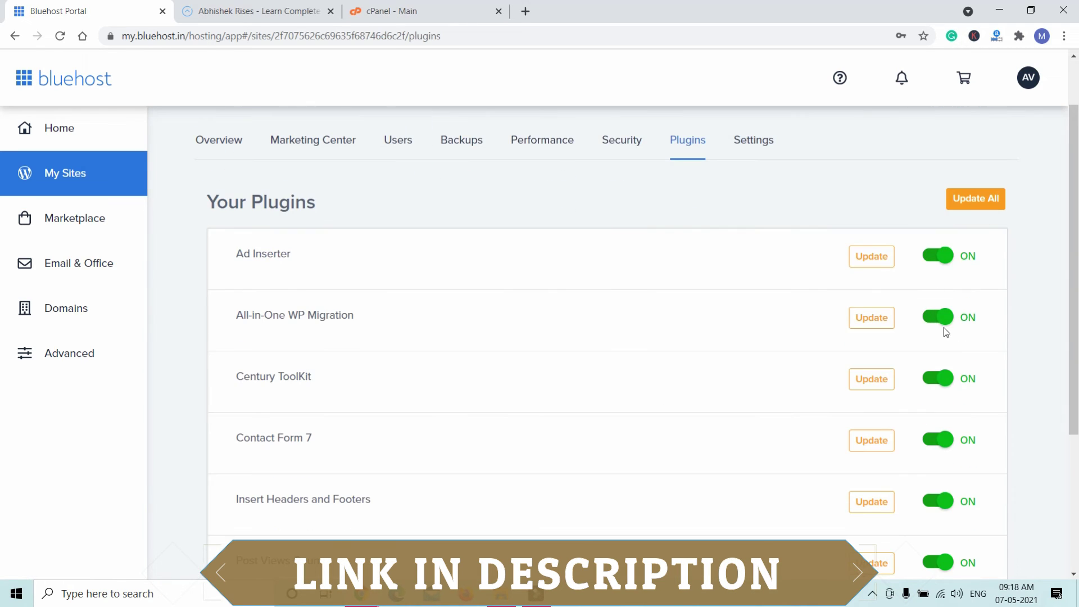
click(607, 146)
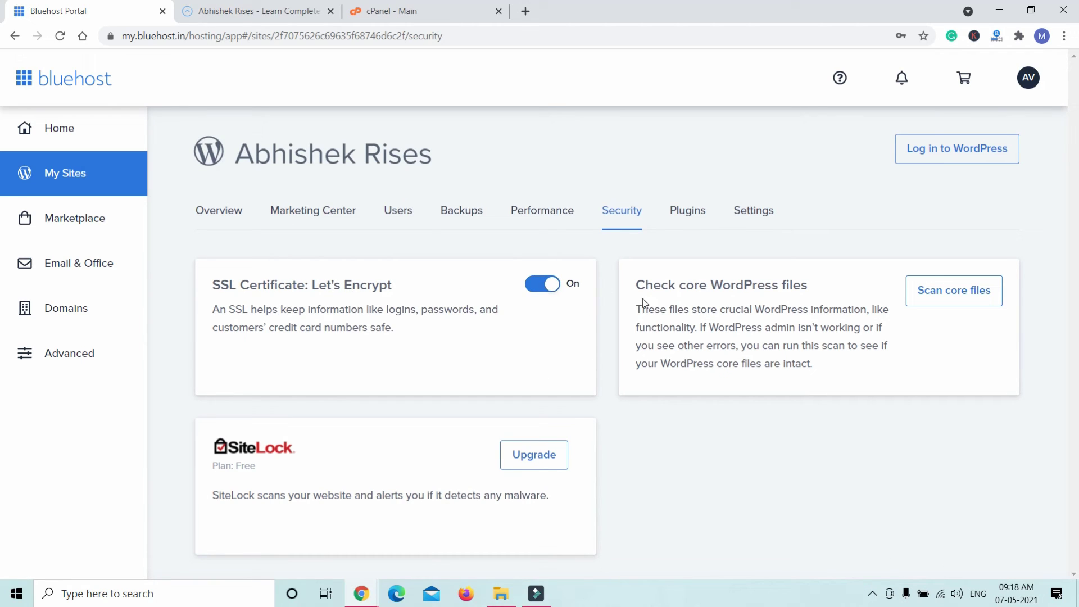
- Look through the site's backup offers and the backup FAQ
click(473, 210)
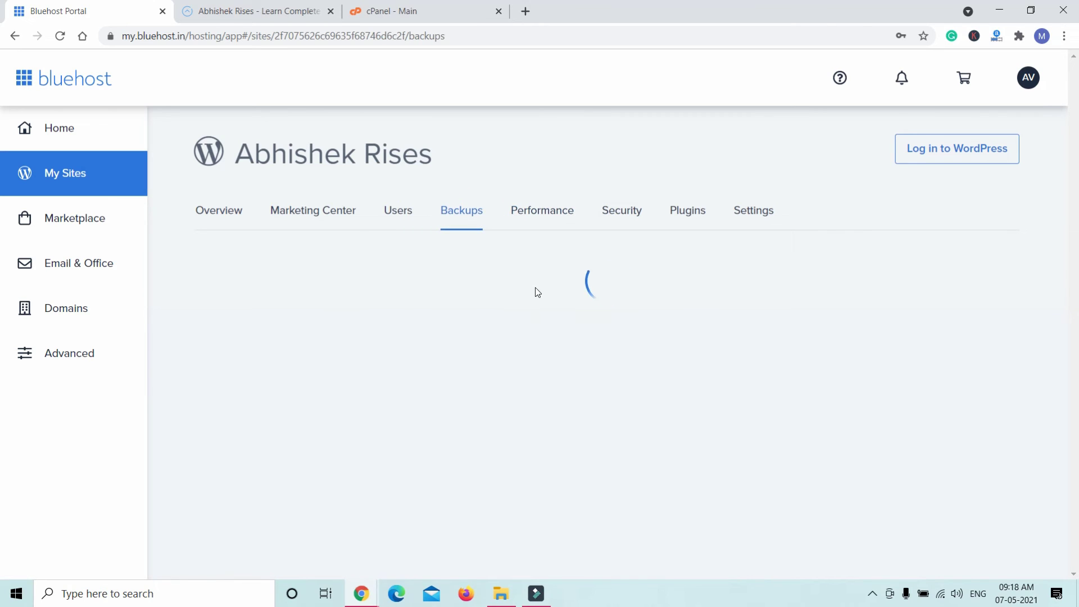
scroll(770, 337, down, 12)
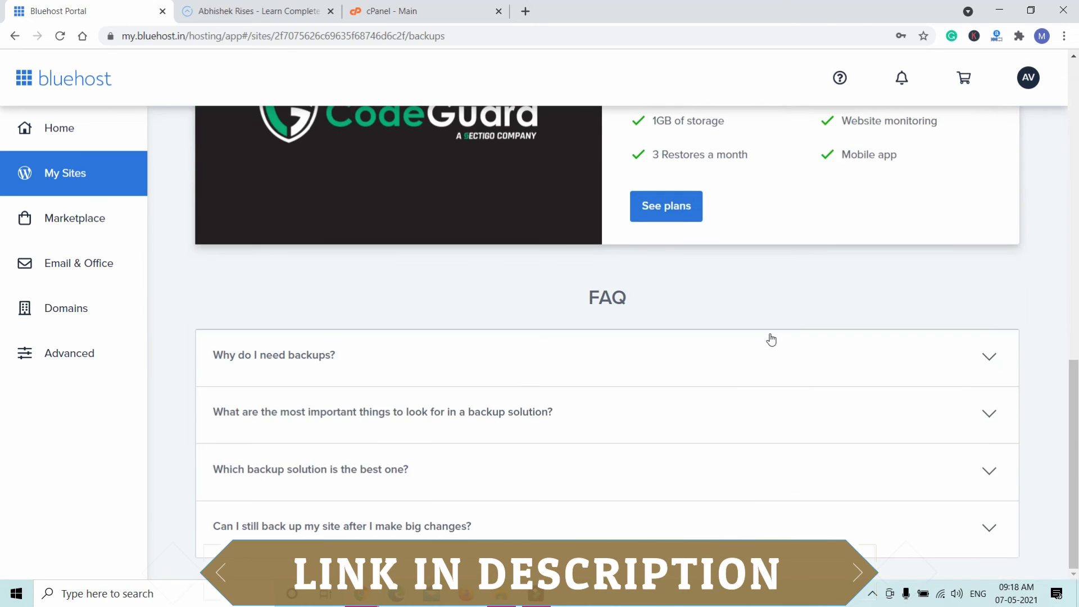
scroll(757, 324, up, 12)
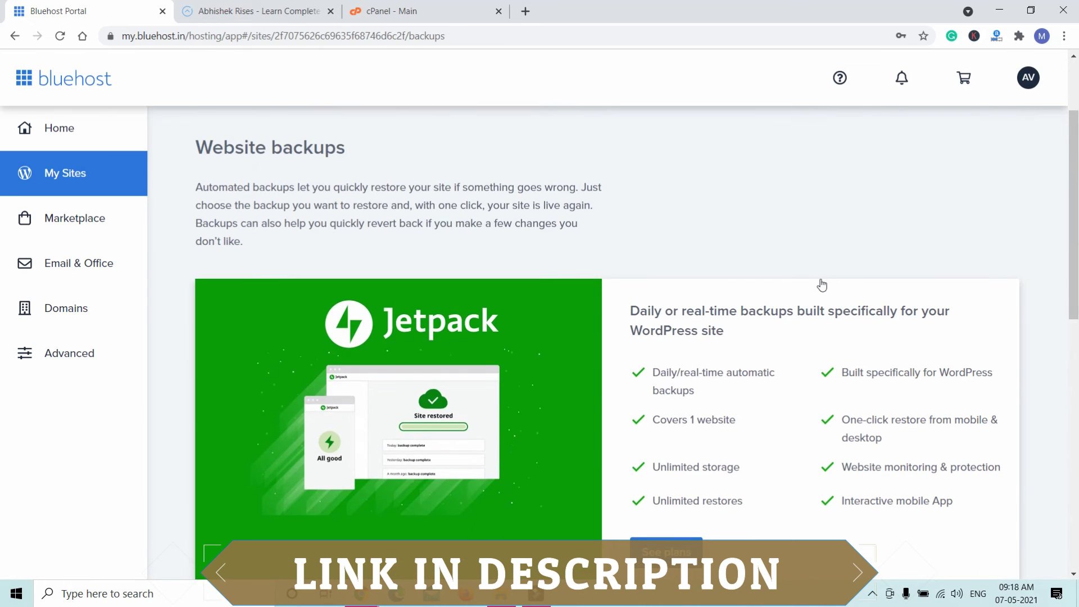
scroll(374, 178, up, 2)
- View the site's Users and Marketing Center pages, ending back on its Overview
click(394, 212)
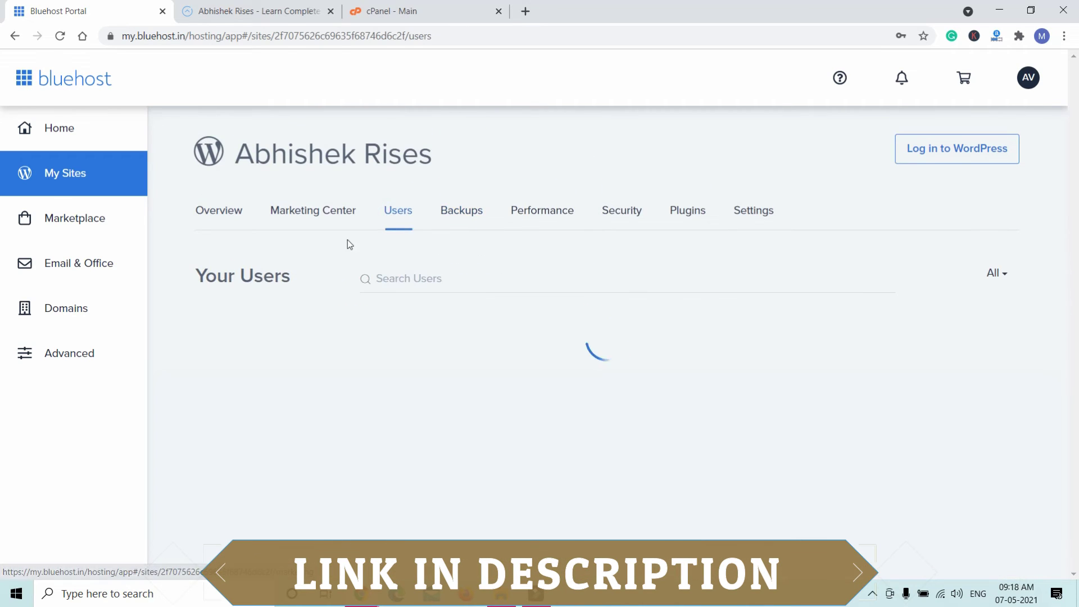
click(347, 212)
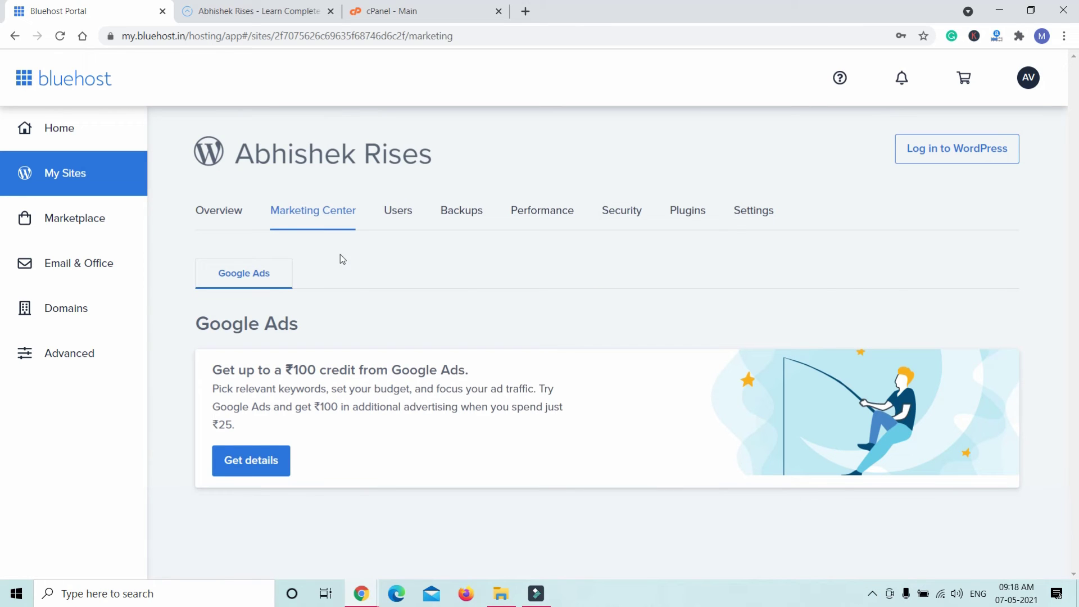
click(214, 218)
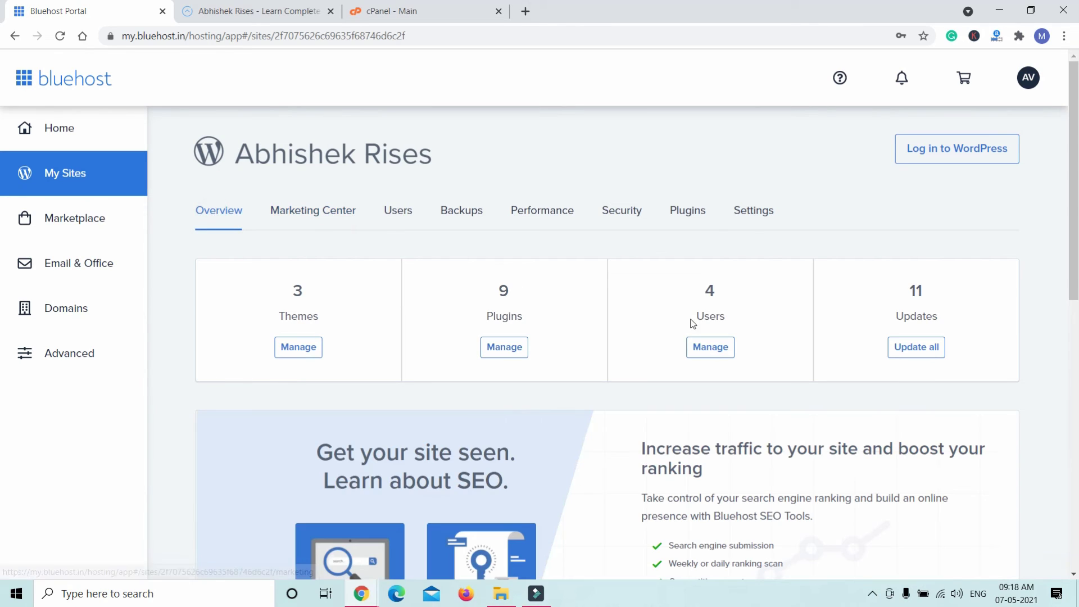
- Browse the Marketplace page and open the Email & Office section
click(112, 218)
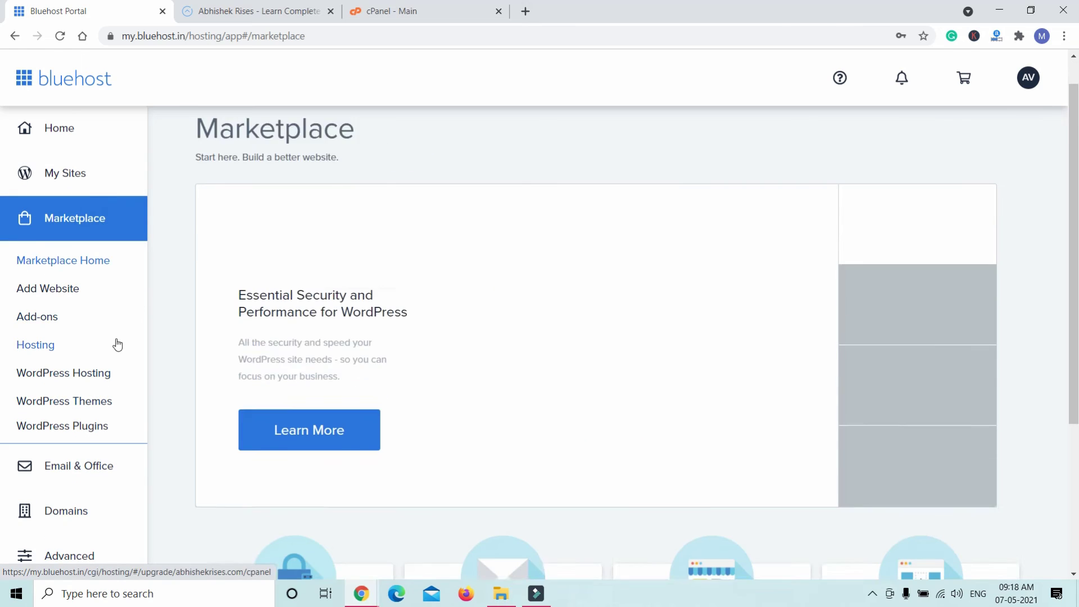
scroll(101, 311, down, 3)
scroll(68, 441, down, 1)
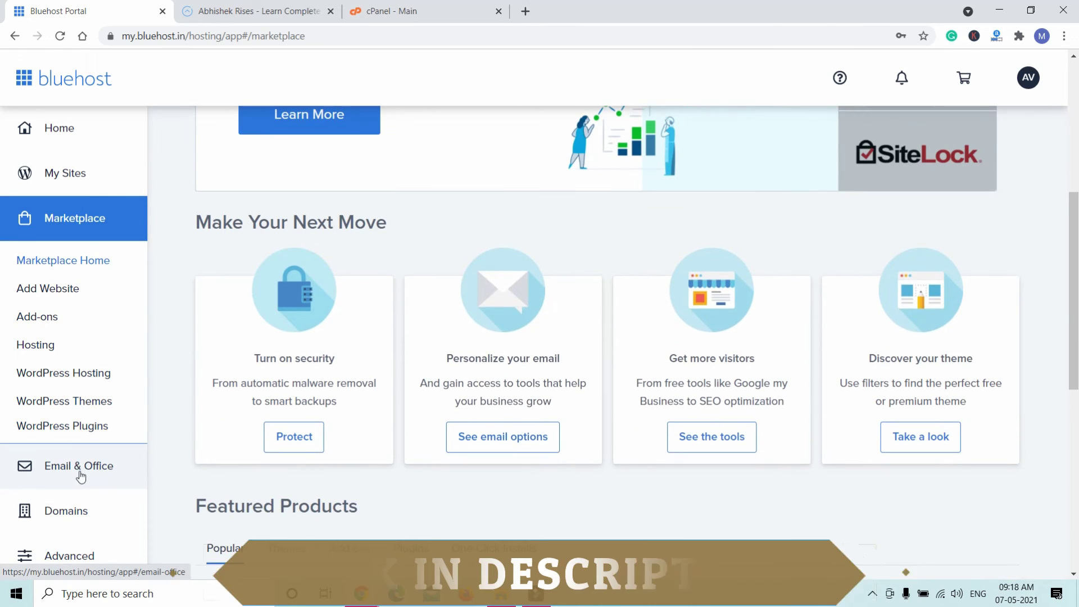
click(76, 471)
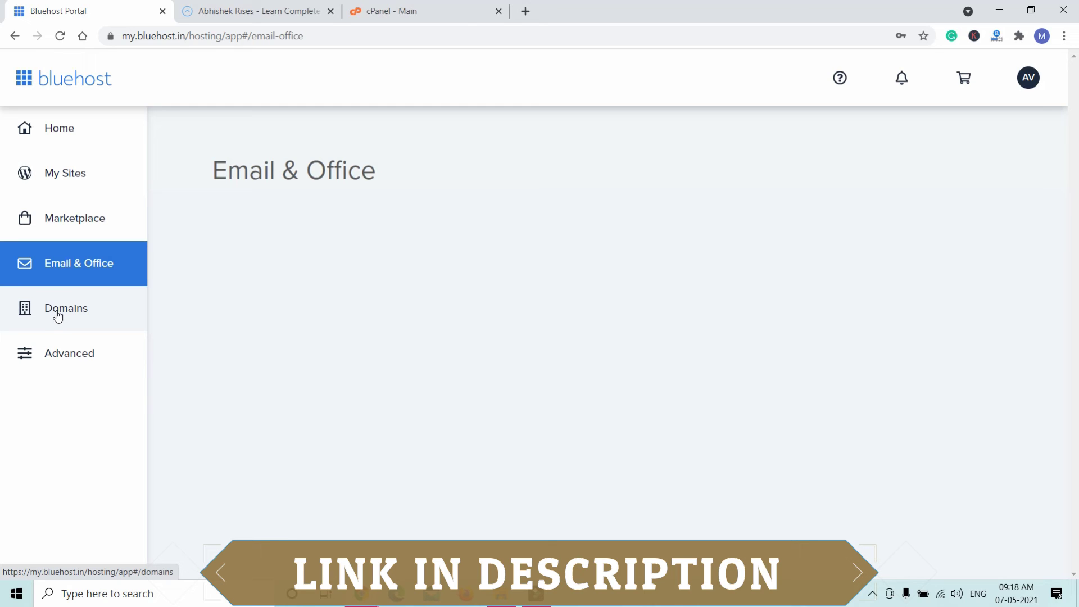
- Open the management page of the primary domain under My Domains and review its renewal settings
click(58, 315)
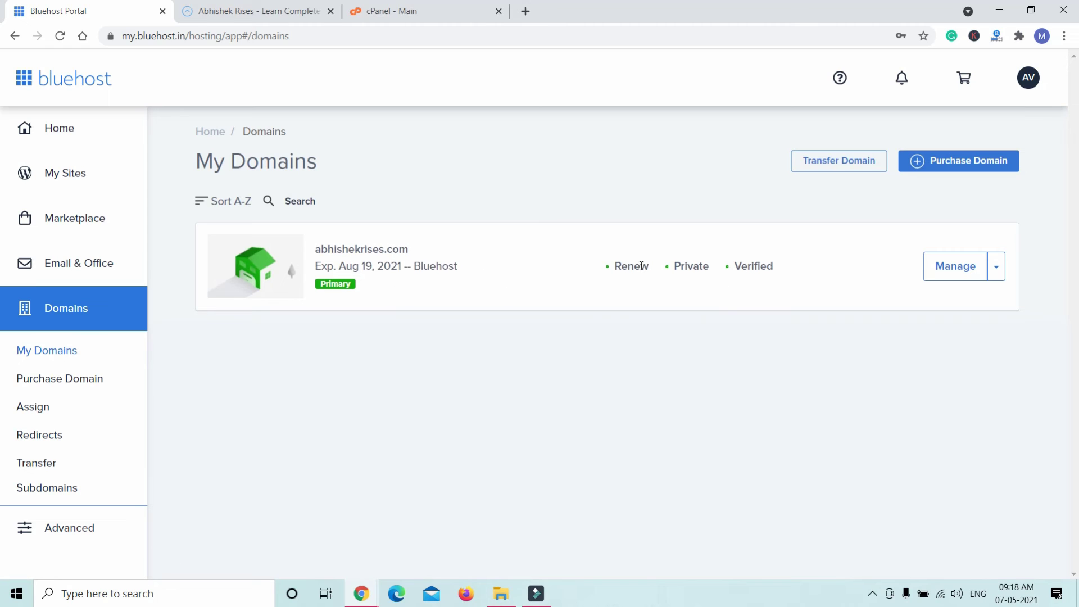
click(970, 271)
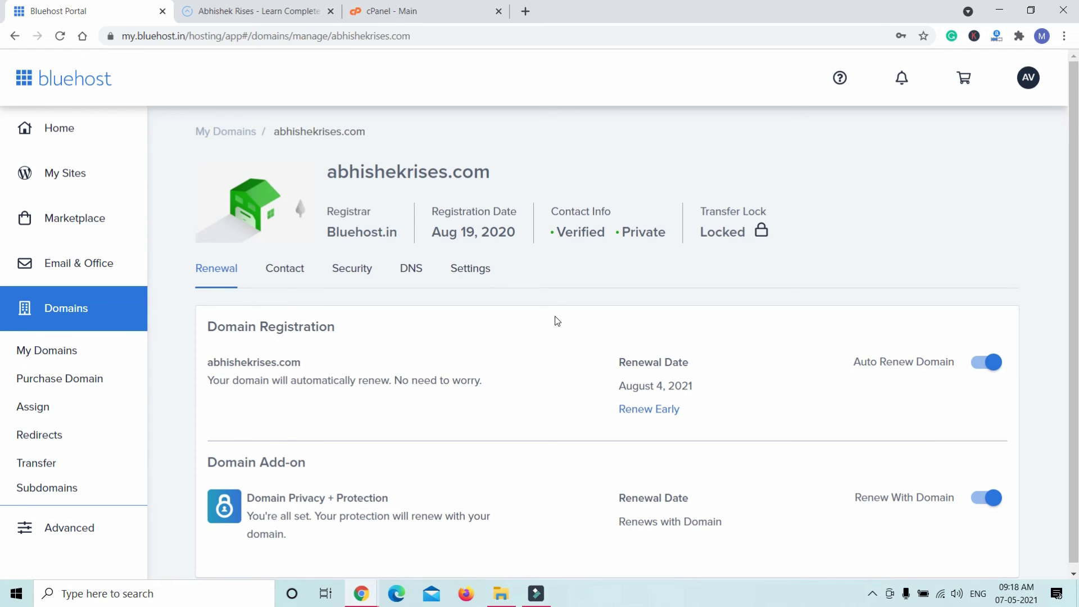
scroll(557, 323, down, 1)
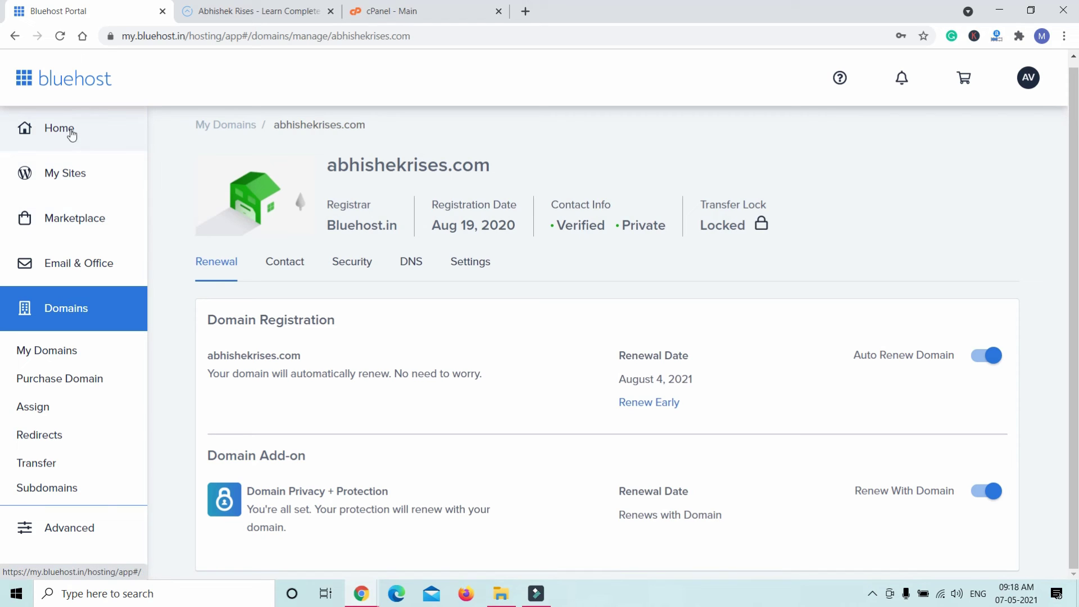
- Open the WordPress site's management area from My Sites and show its Performance page
click(115, 185)
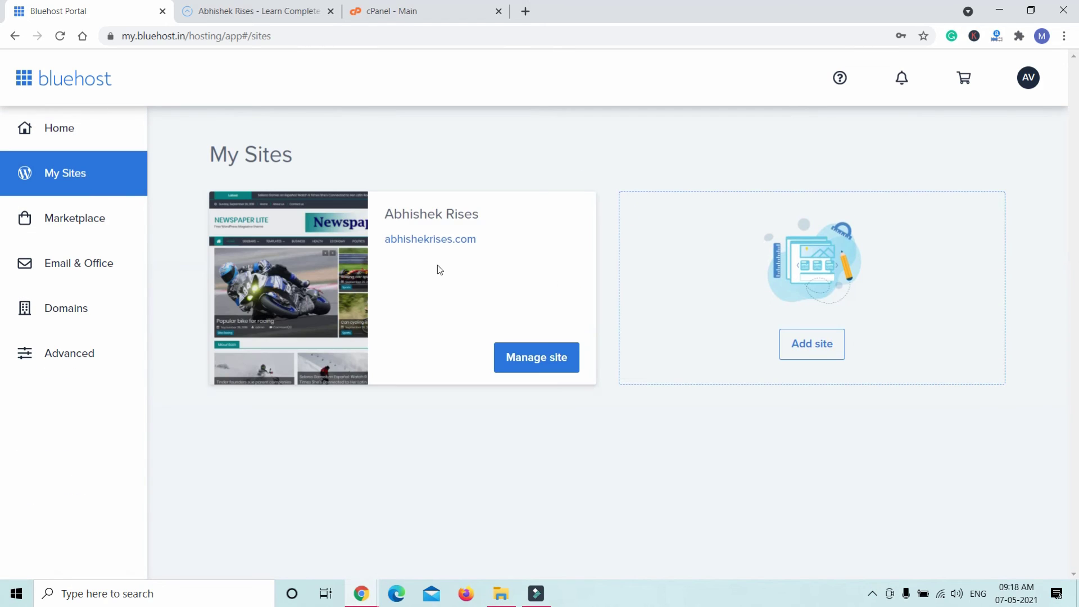
click(548, 356)
click(531, 220)
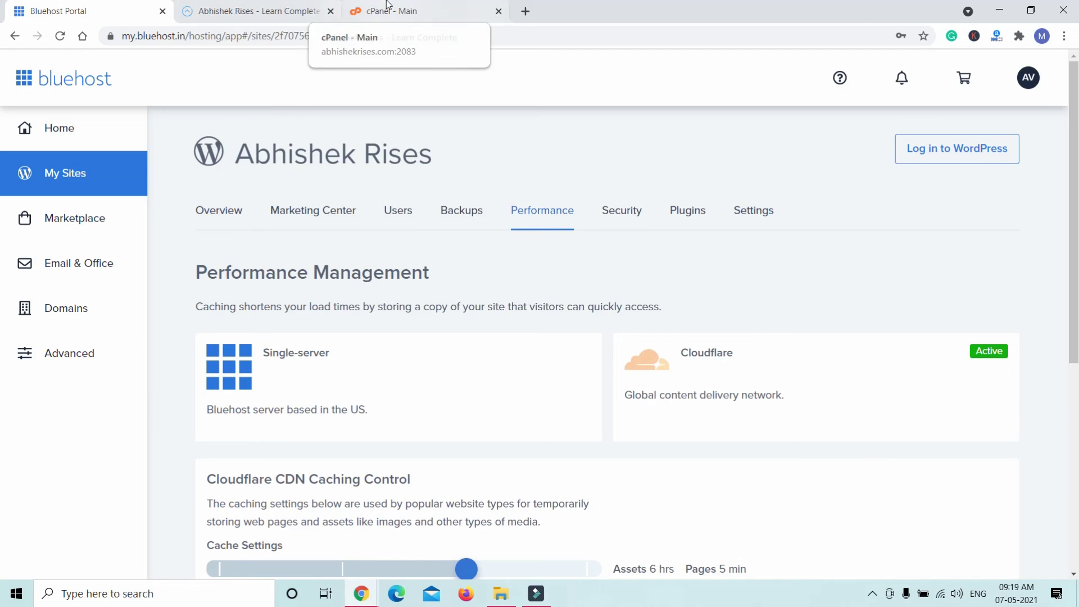
- Switch to cPanel and open WordPress Manager by Softaculous from the Software section
click(405, 11)
scroll(424, 284, down, 20)
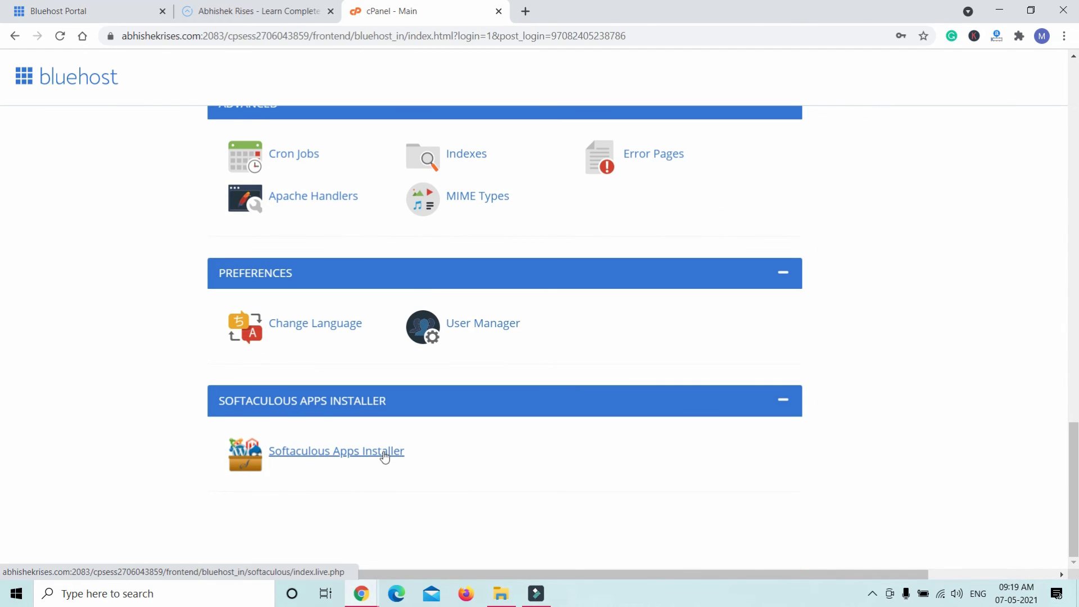
scroll(384, 454, up, 5)
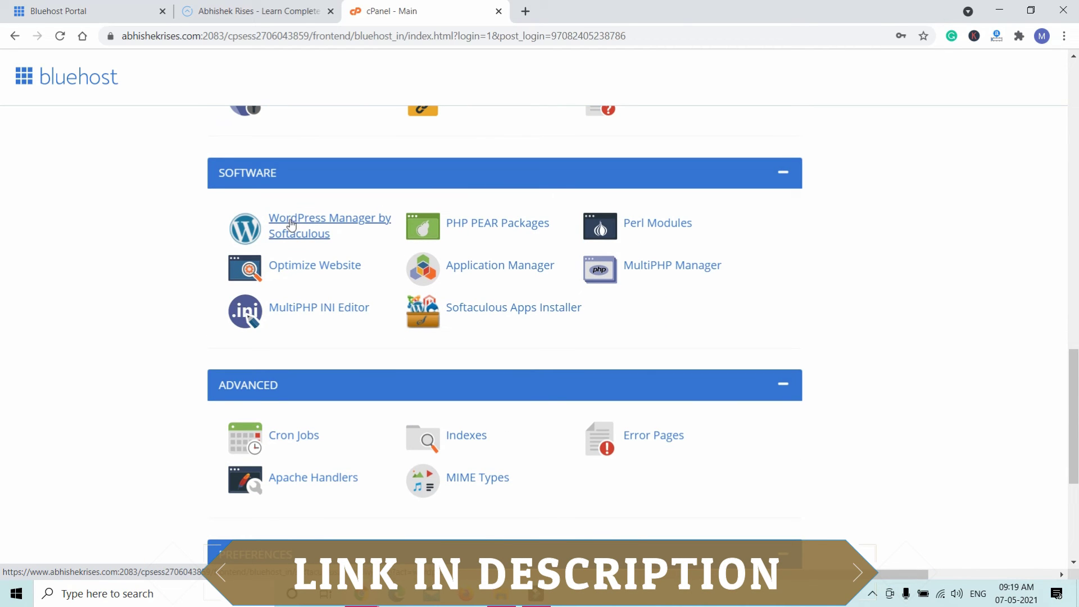
click(316, 220)
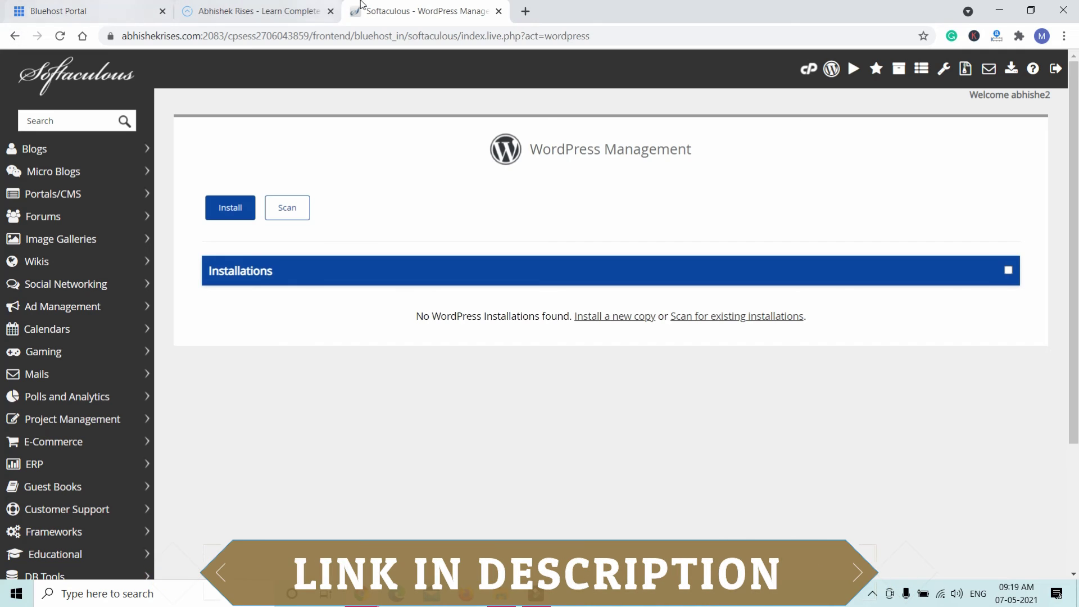
- Return to the cPanel main page and examine the MySQL Databases usage and limit in the statistics
click(7, 36)
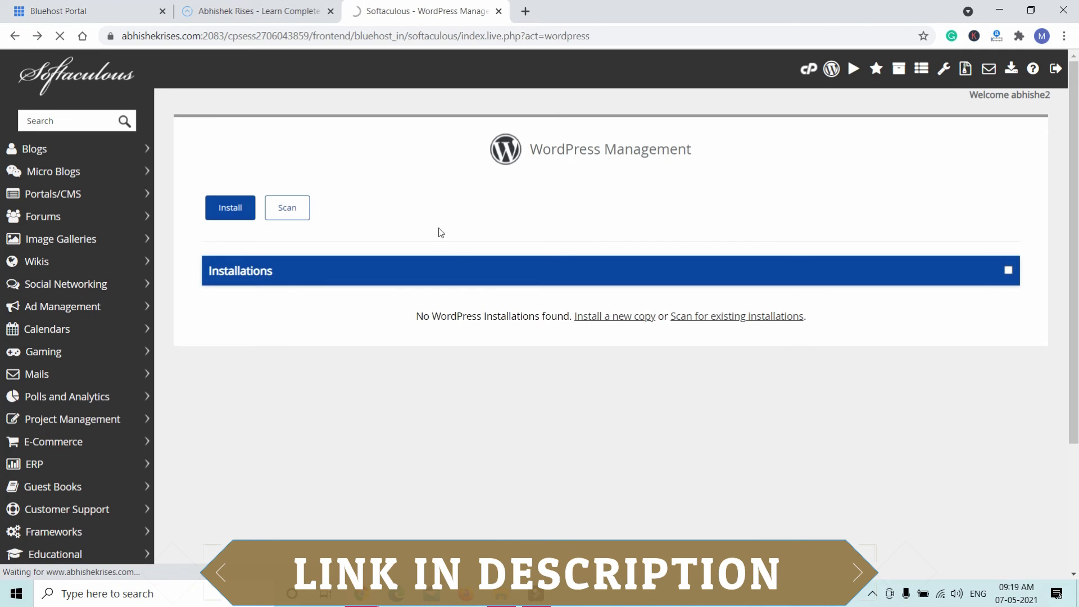
scroll(963, 371, up, 15)
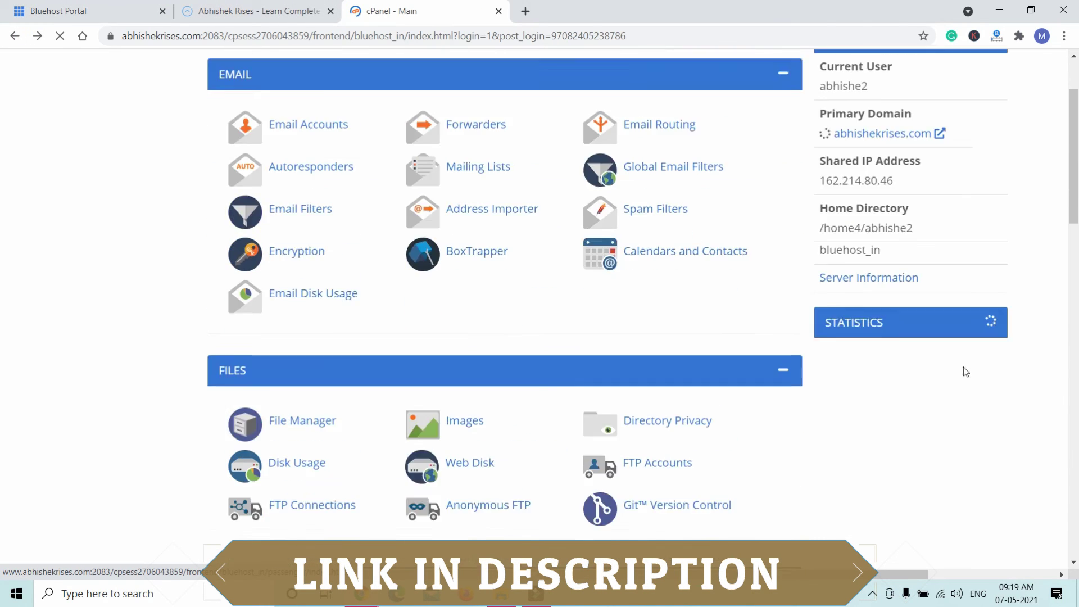
scroll(865, 377, down, 15)
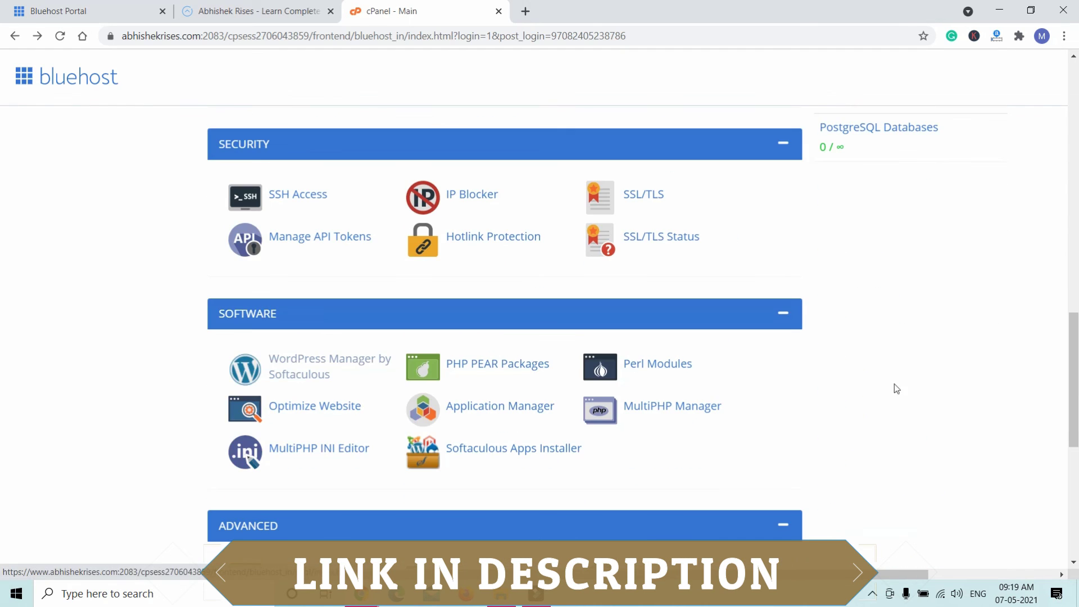
scroll(877, 224, up, 2)
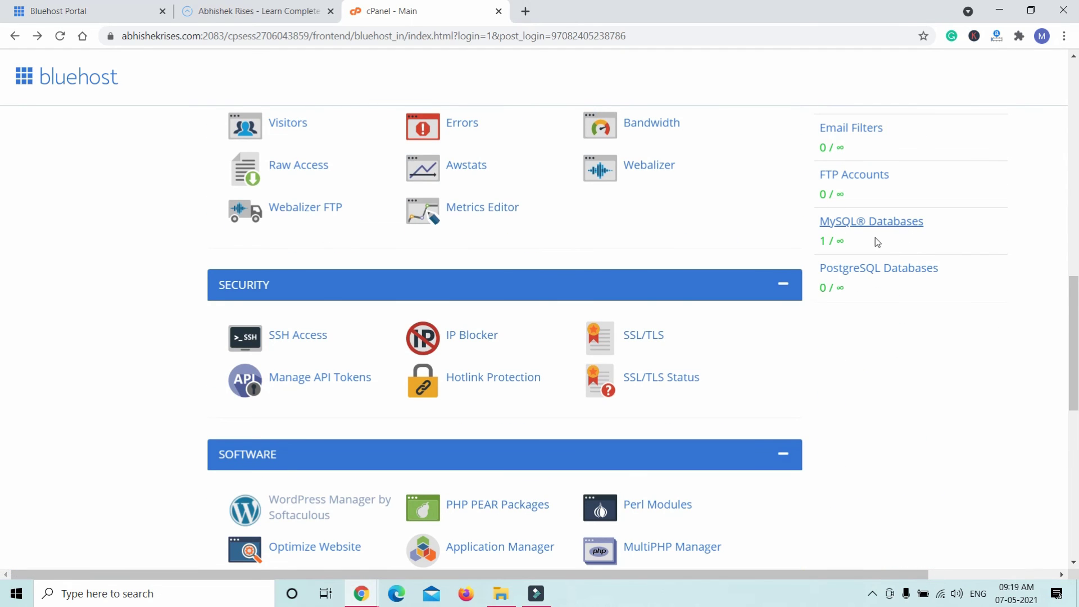
drag(829, 239, 846, 243)
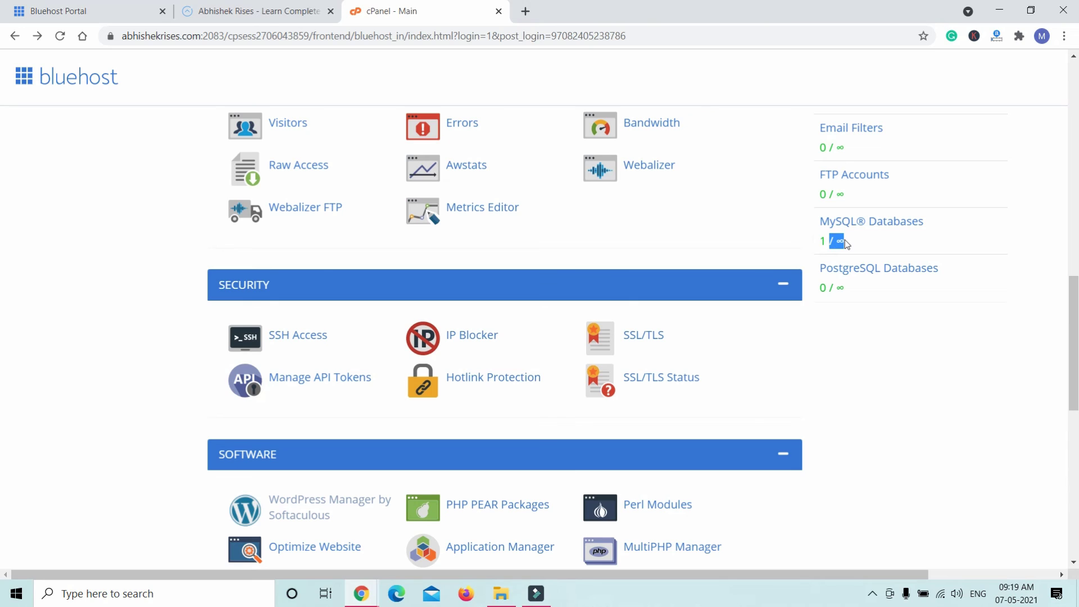
click(849, 244)
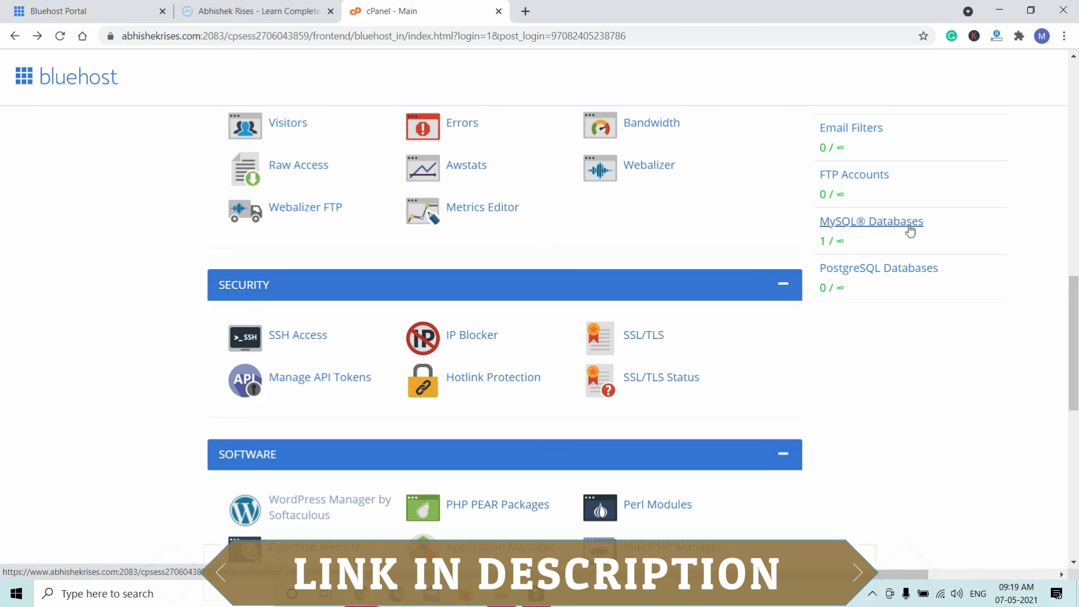
drag(849, 243, 830, 236)
double_click(823, 242)
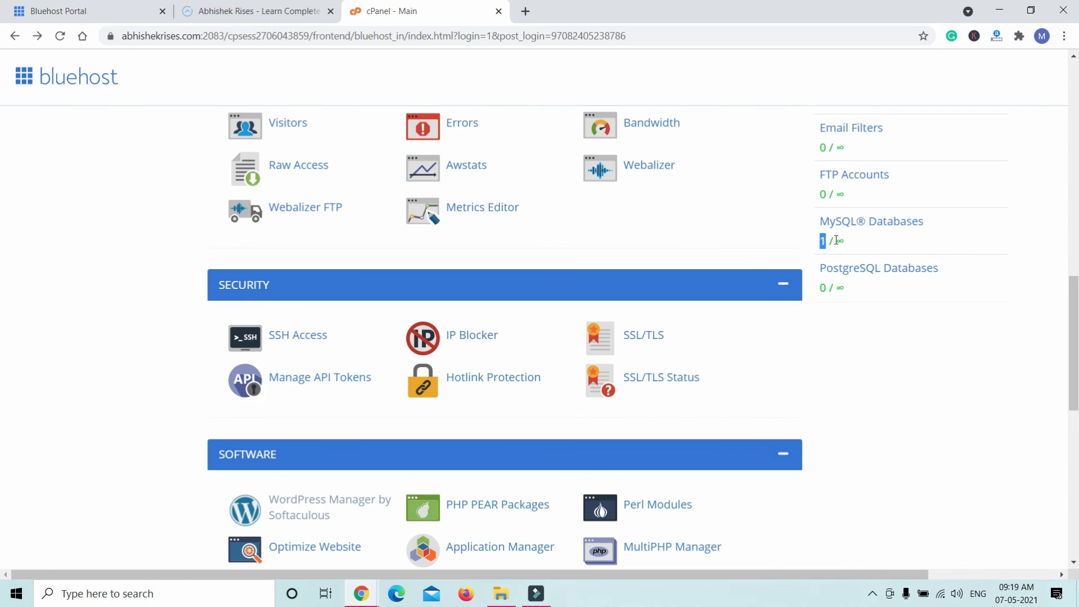
scroll(740, 259, up, 15)
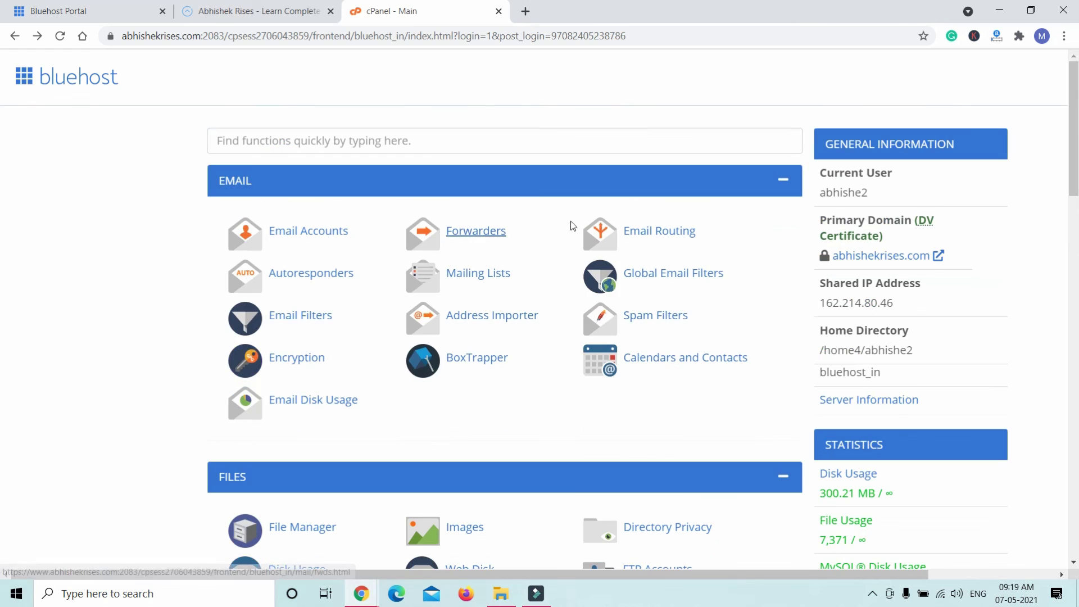
click(145, 6)
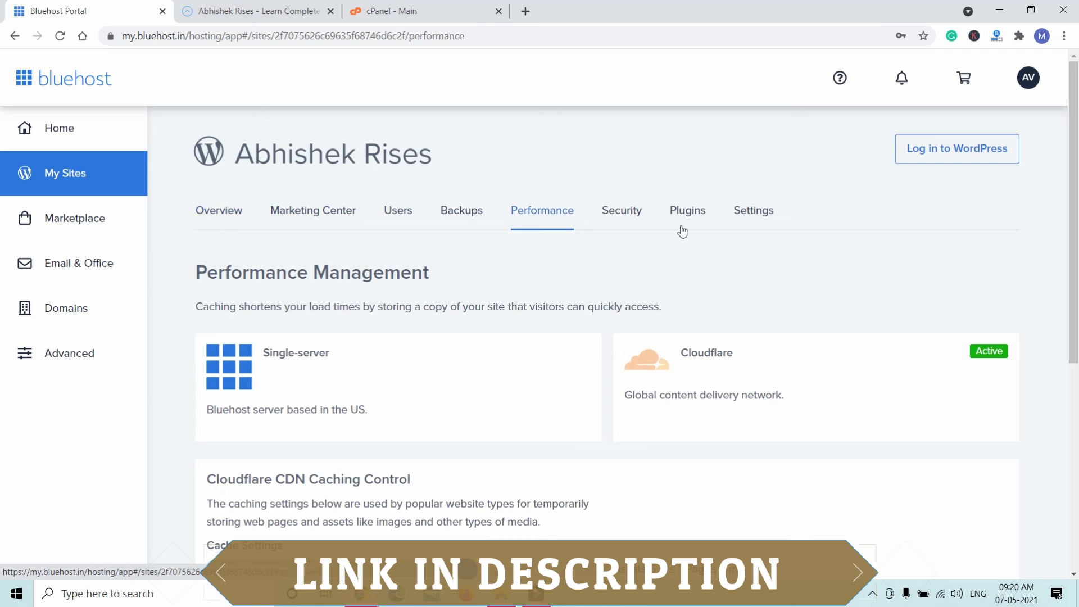
click(450, 11)
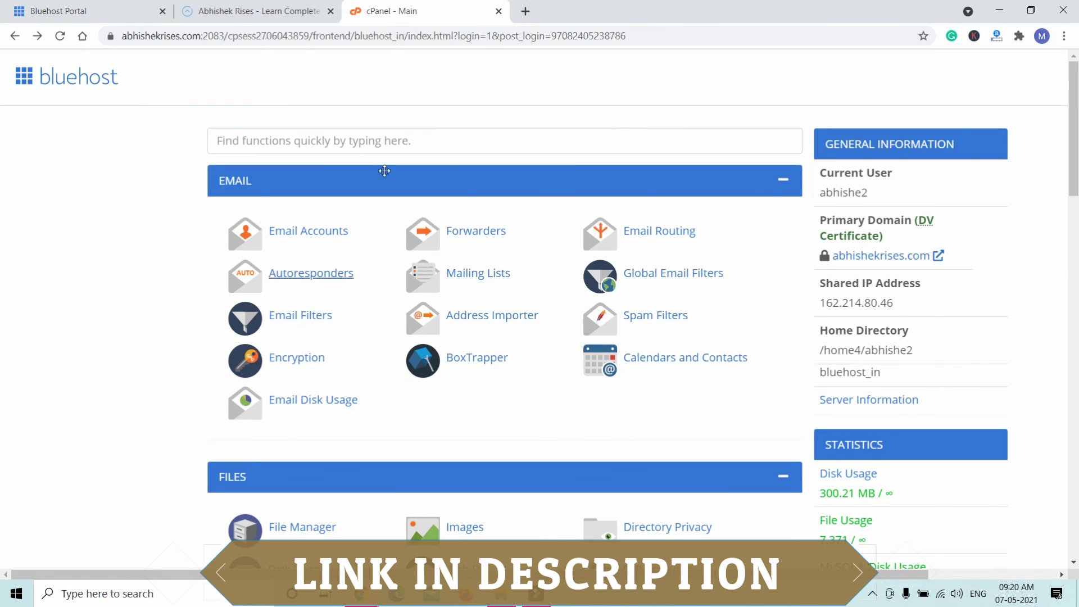
click(308, 11)
click(118, 8)
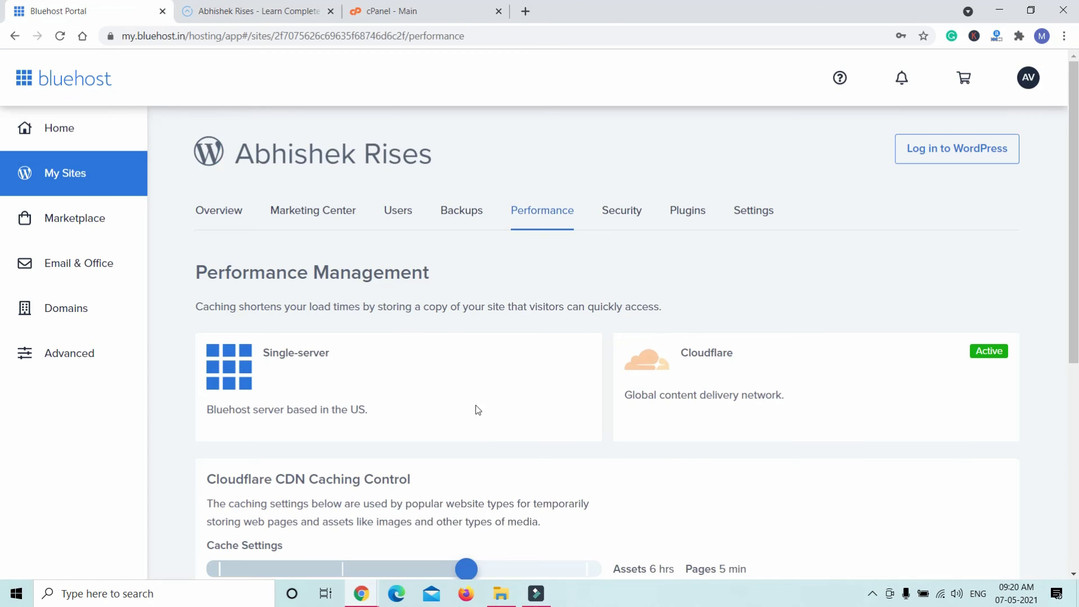
- Switch to the browser window with Bluehost's Shared Hosting page and compare the prices and features of its 36-month plans
mouse_move(361, 593)
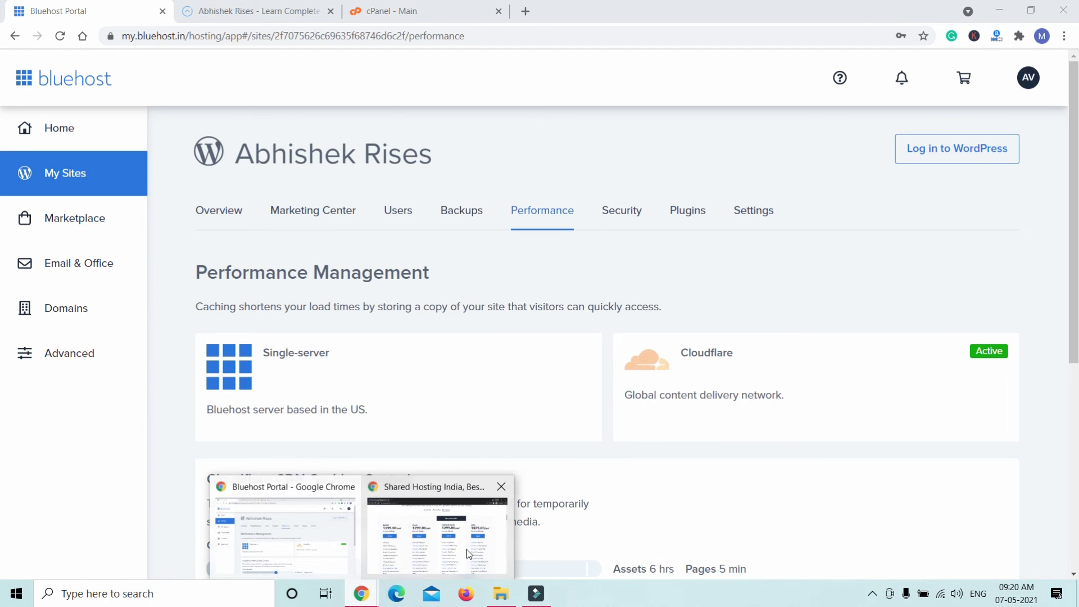
click(466, 550)
scroll(731, 471, up, 6)
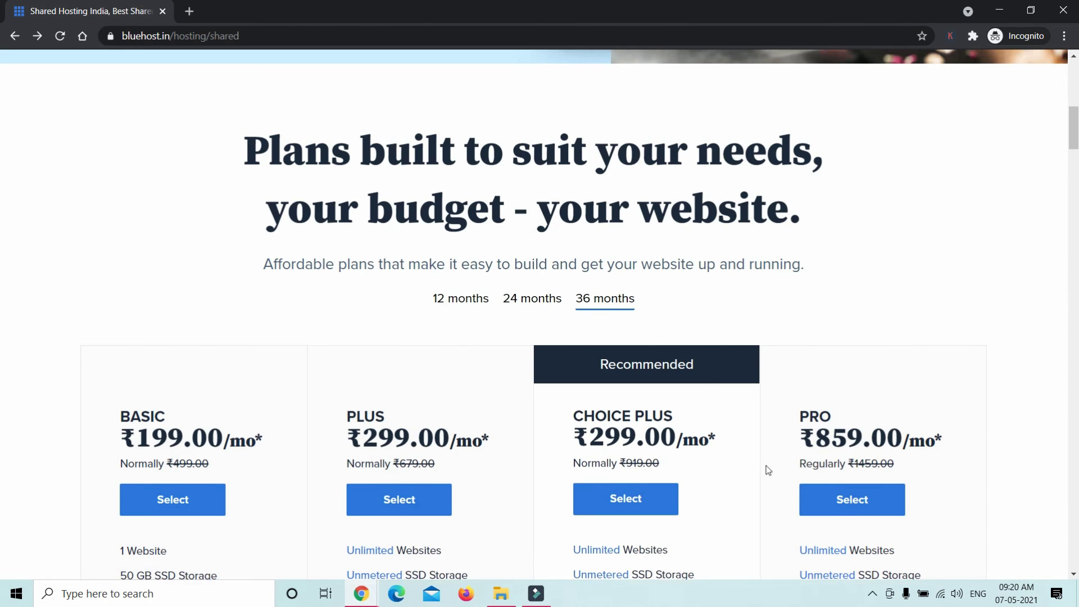
scroll(747, 472, up, 2)
scroll(752, 444, down, 7)
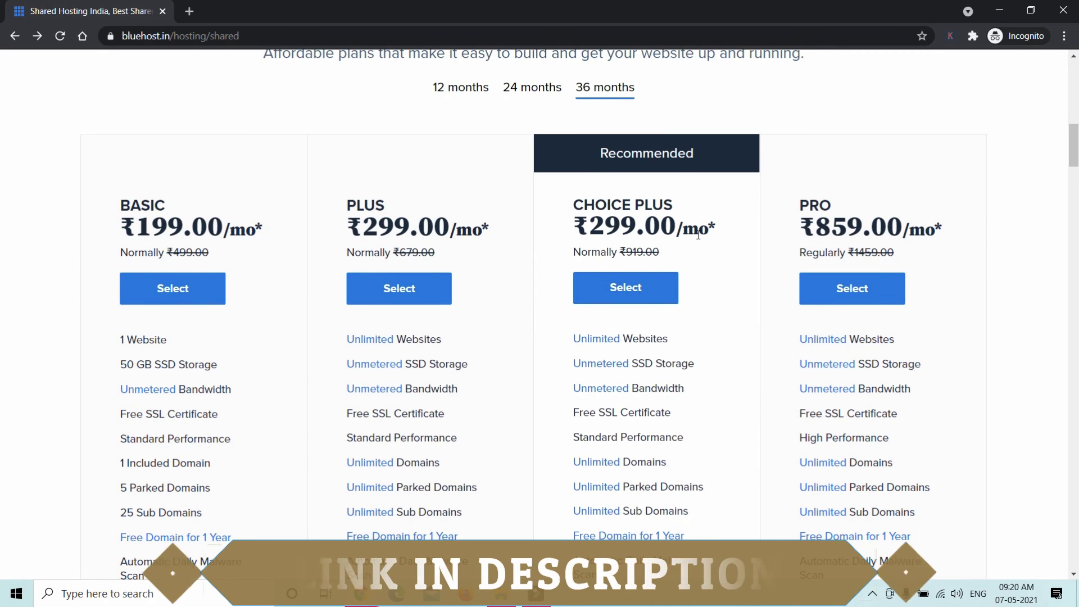
scroll(655, 424, down, 3)
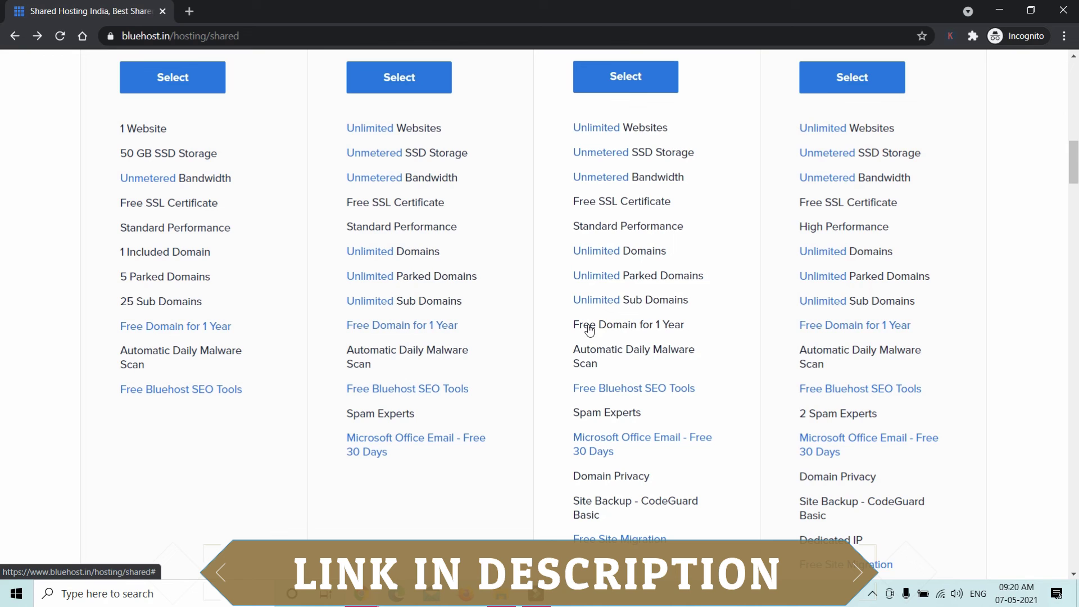
scroll(1003, 337, down, 2)
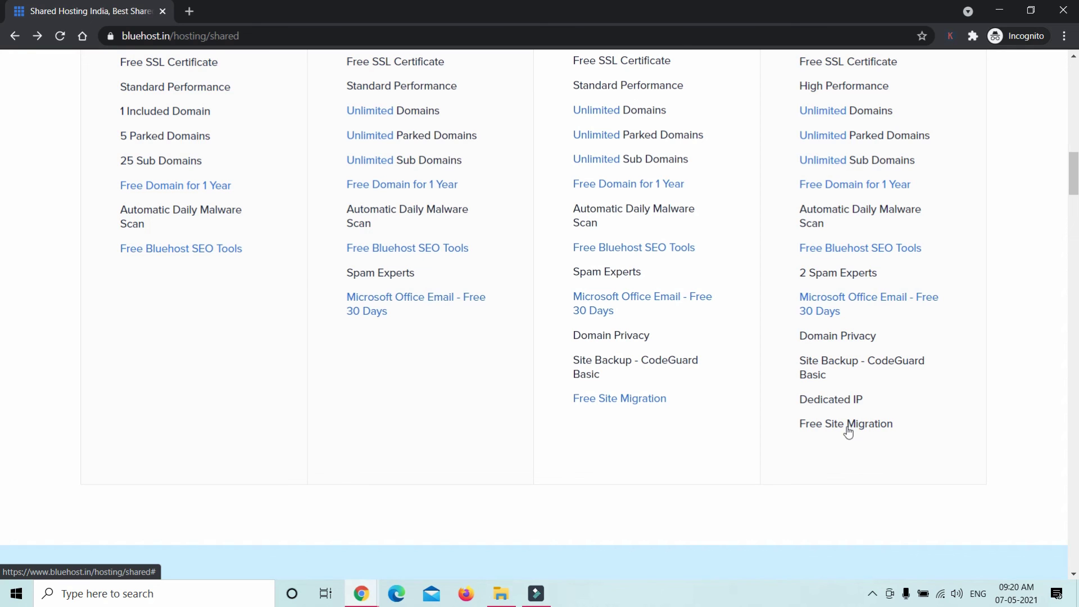
scroll(848, 432, up, 7)
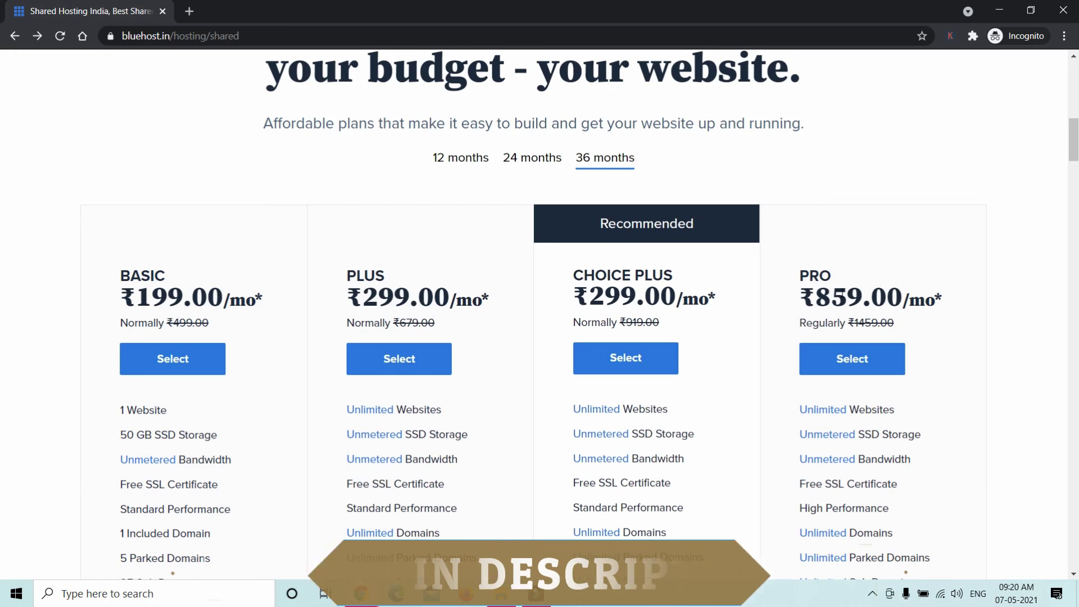
scroll(841, 291, up, 5)
scroll(509, 222, up, 5)
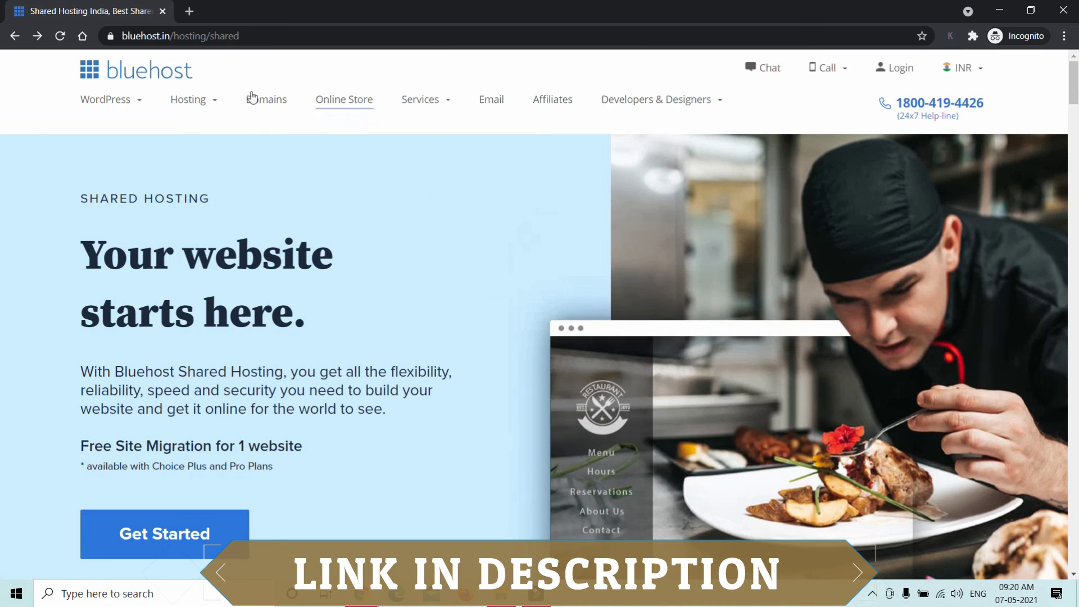
- Open the VPS Hosting page, review the Standard, Enhanced and Ultimate plans, and dismiss the call-back offer
mouse_move(188, 99)
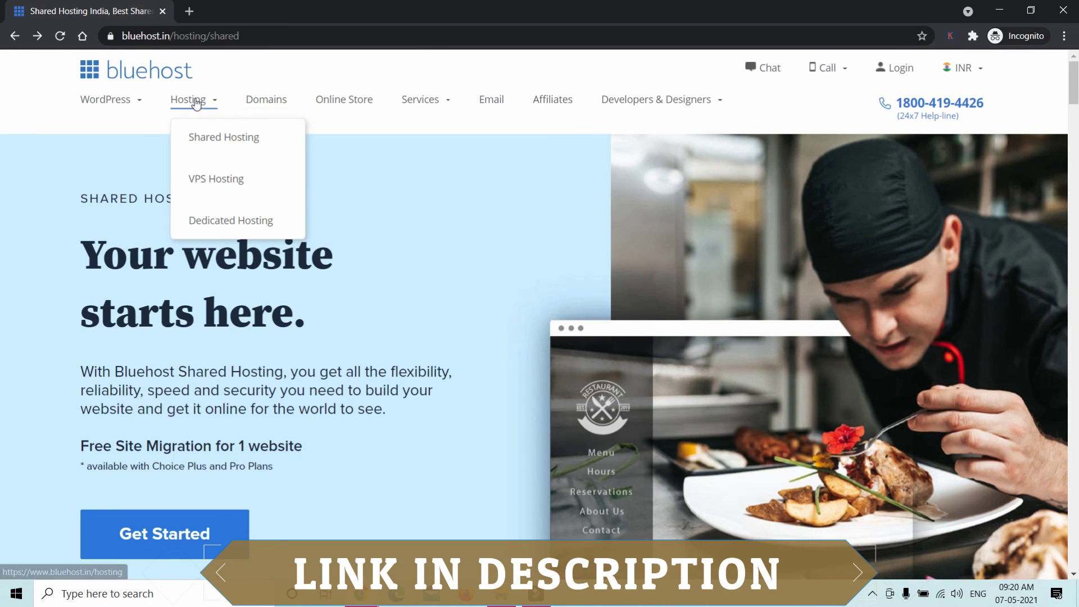
click(230, 190)
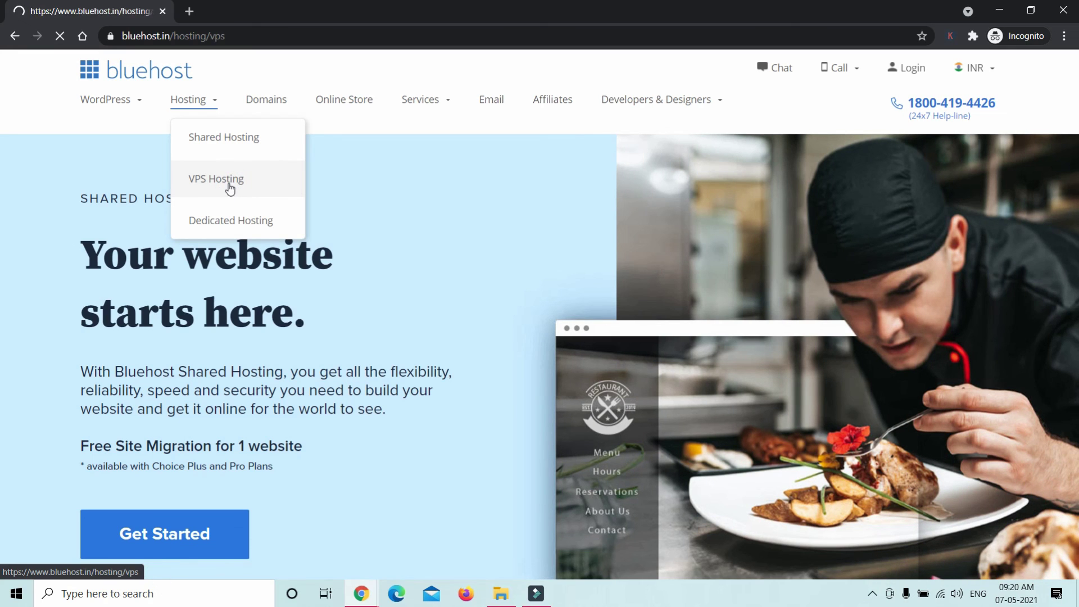
scroll(392, 346, down, 6)
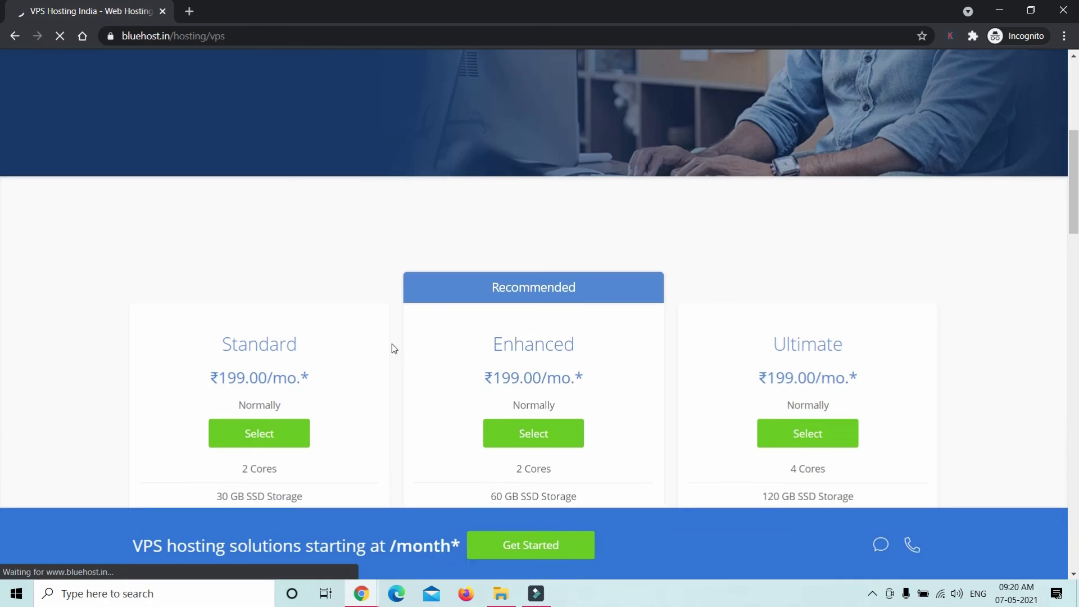
scroll(390, 345, down, 4)
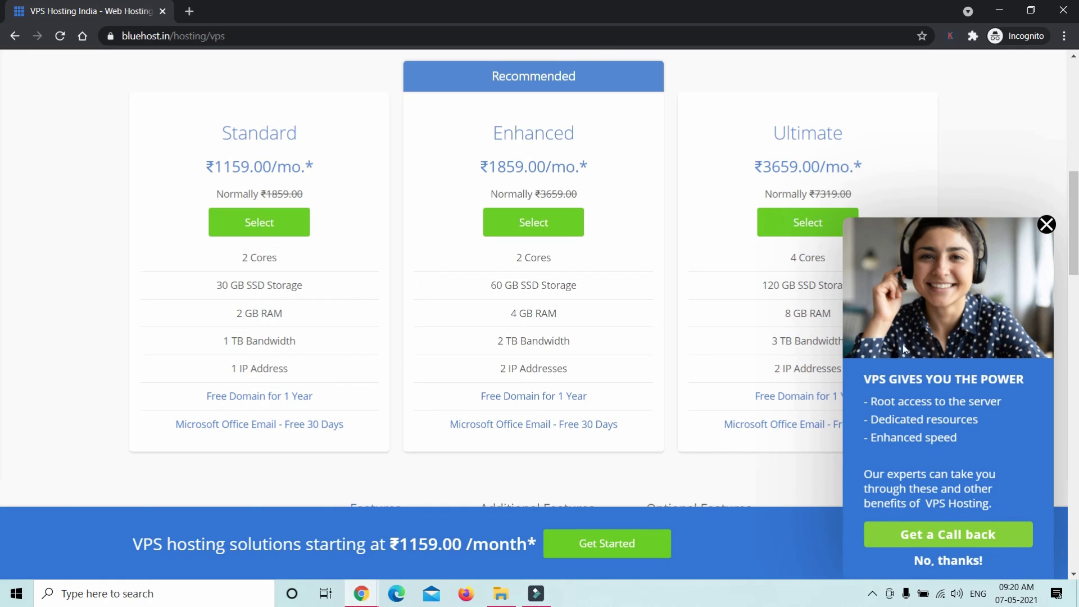
click(1047, 225)
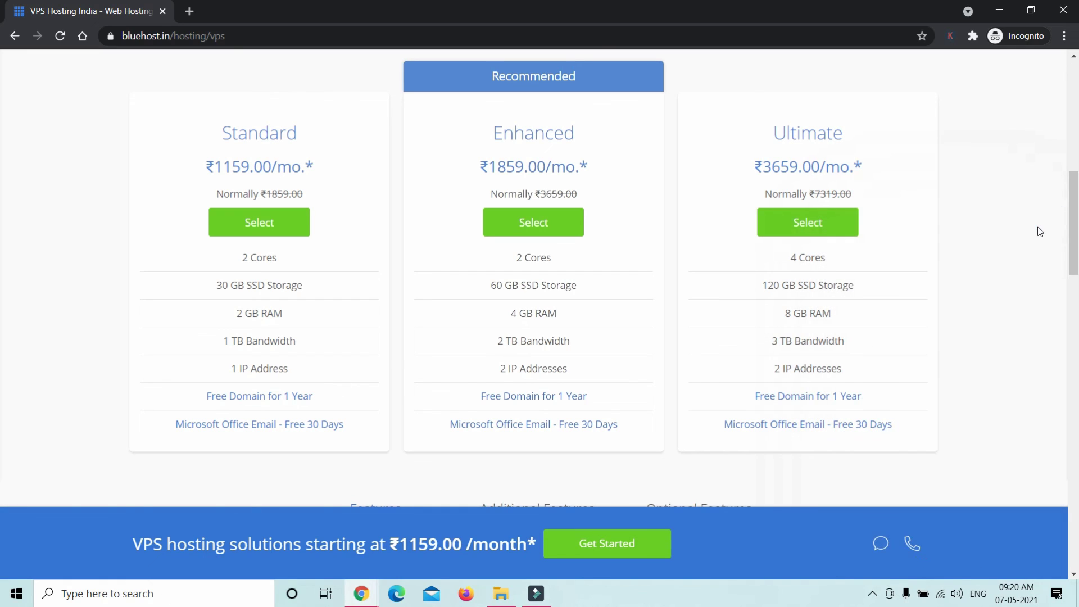